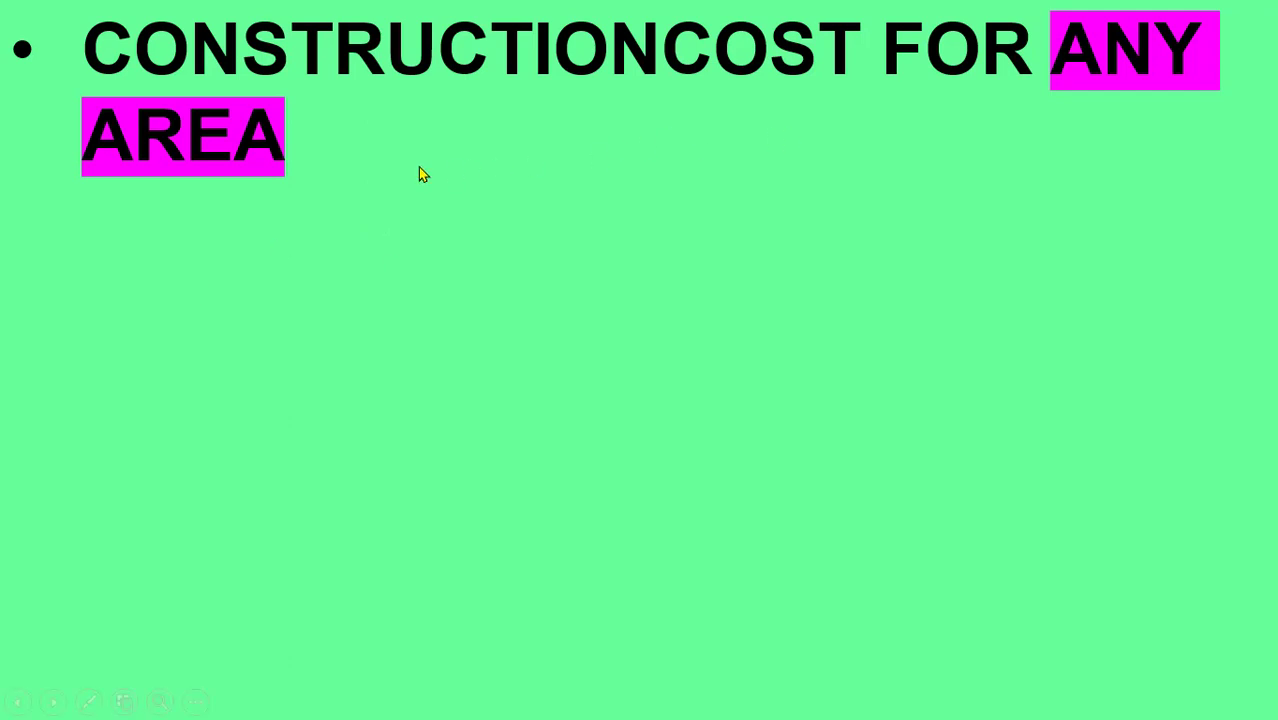
- Reveal the area-input, single-click result and free-download bullets, then end the slideshow and return to the cost workbook
click(786, 144)
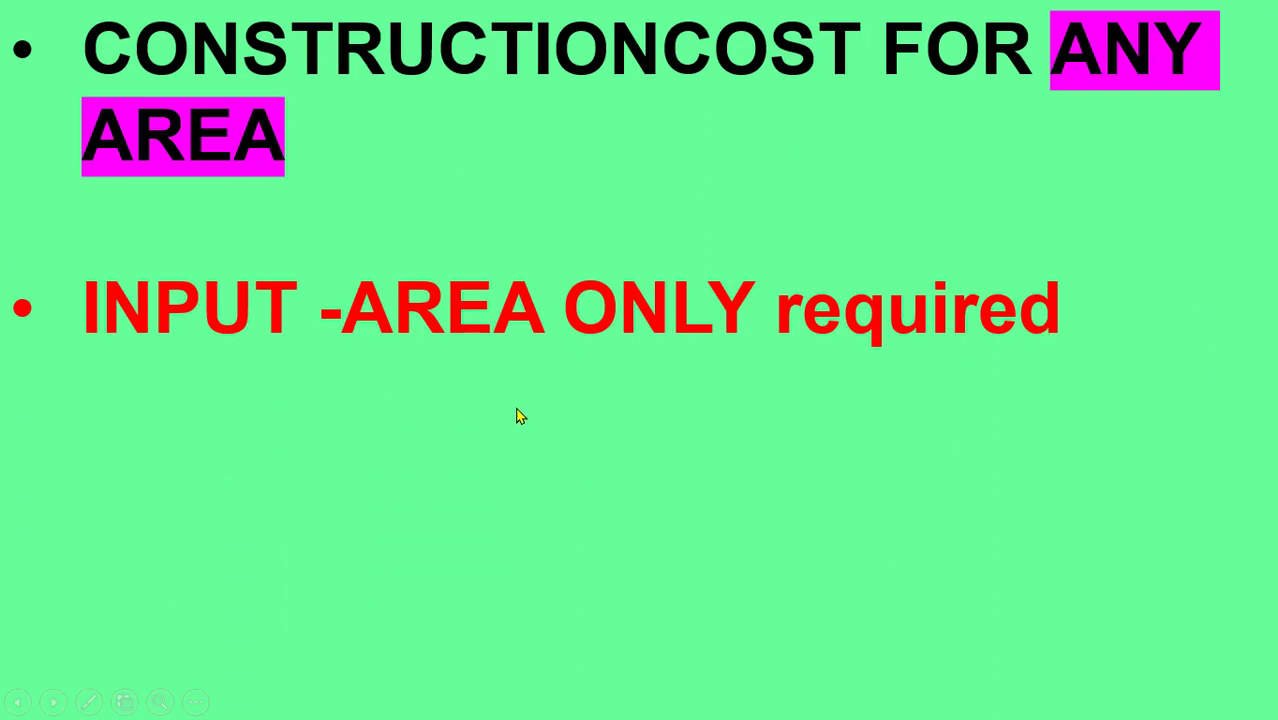
click(679, 370)
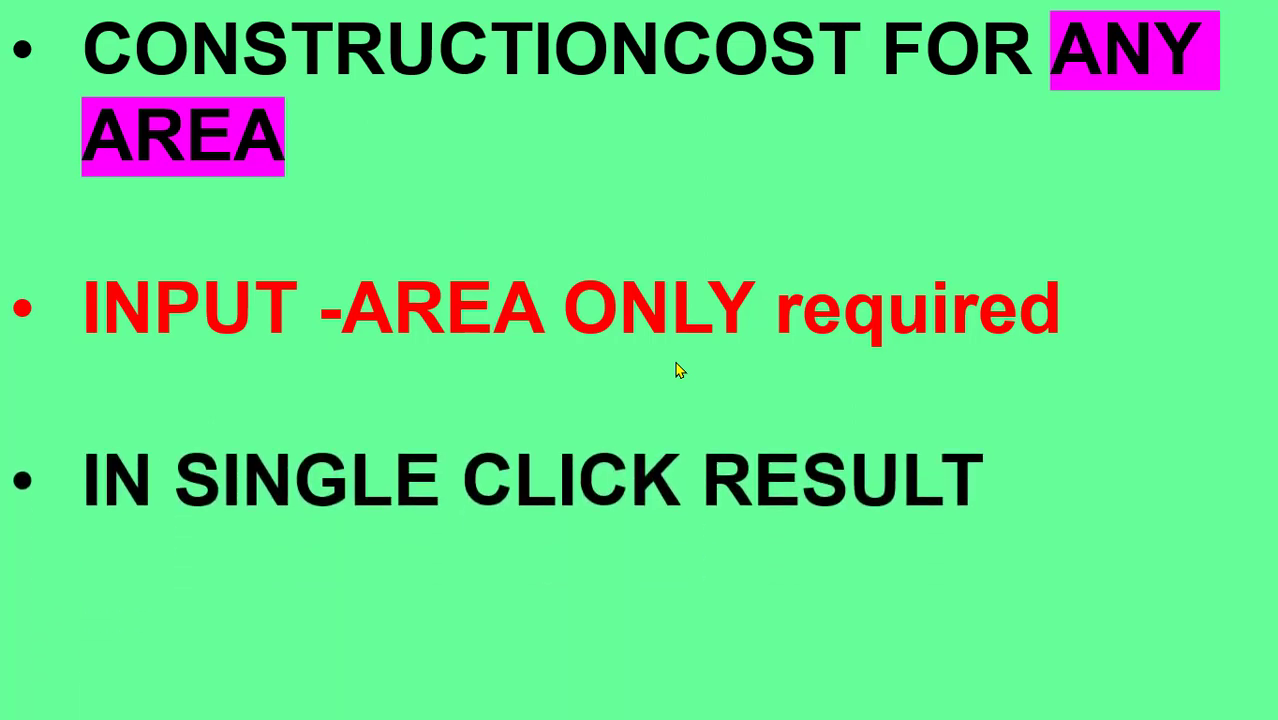
click(679, 370)
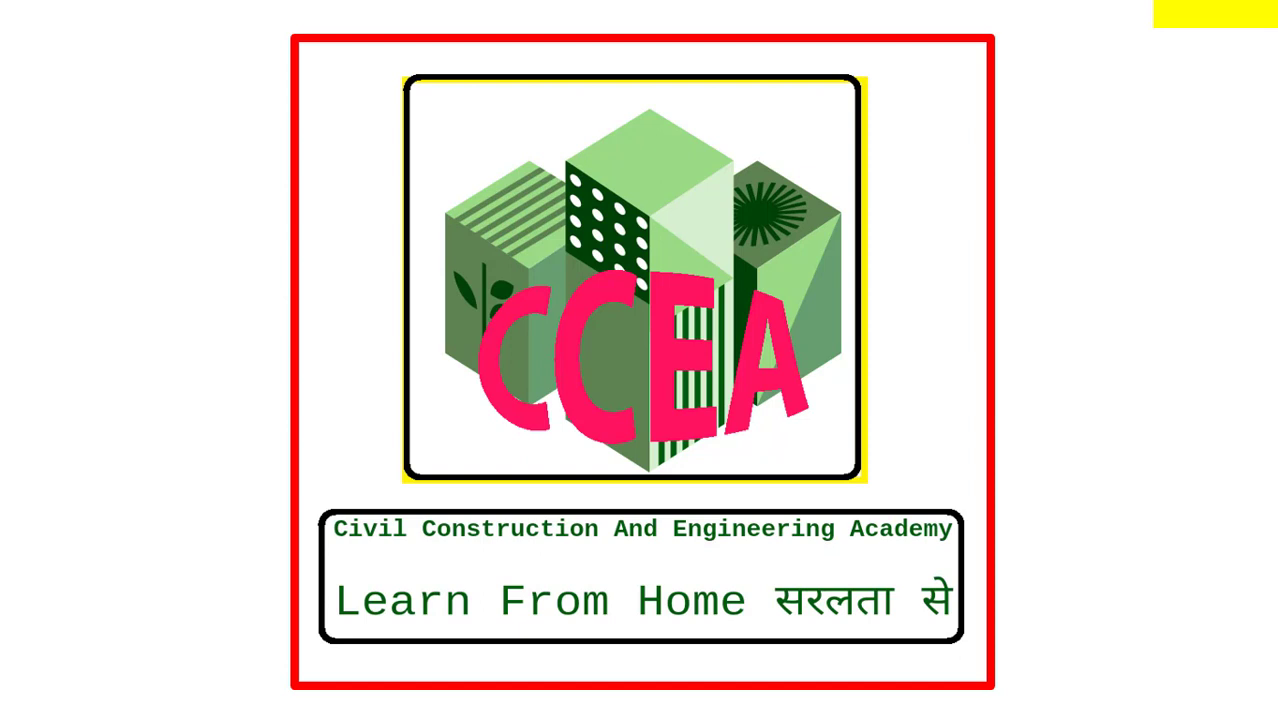
key(Right)
key(Right)
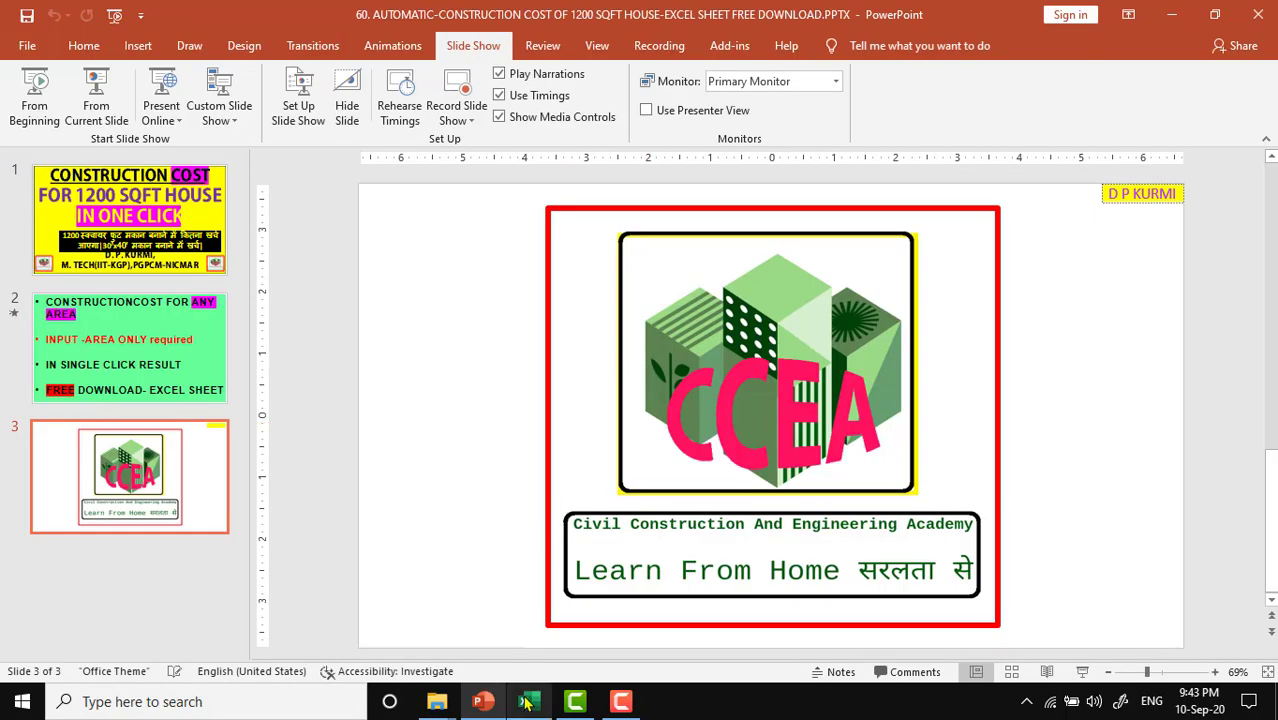
click(524, 702)
click(171, 282)
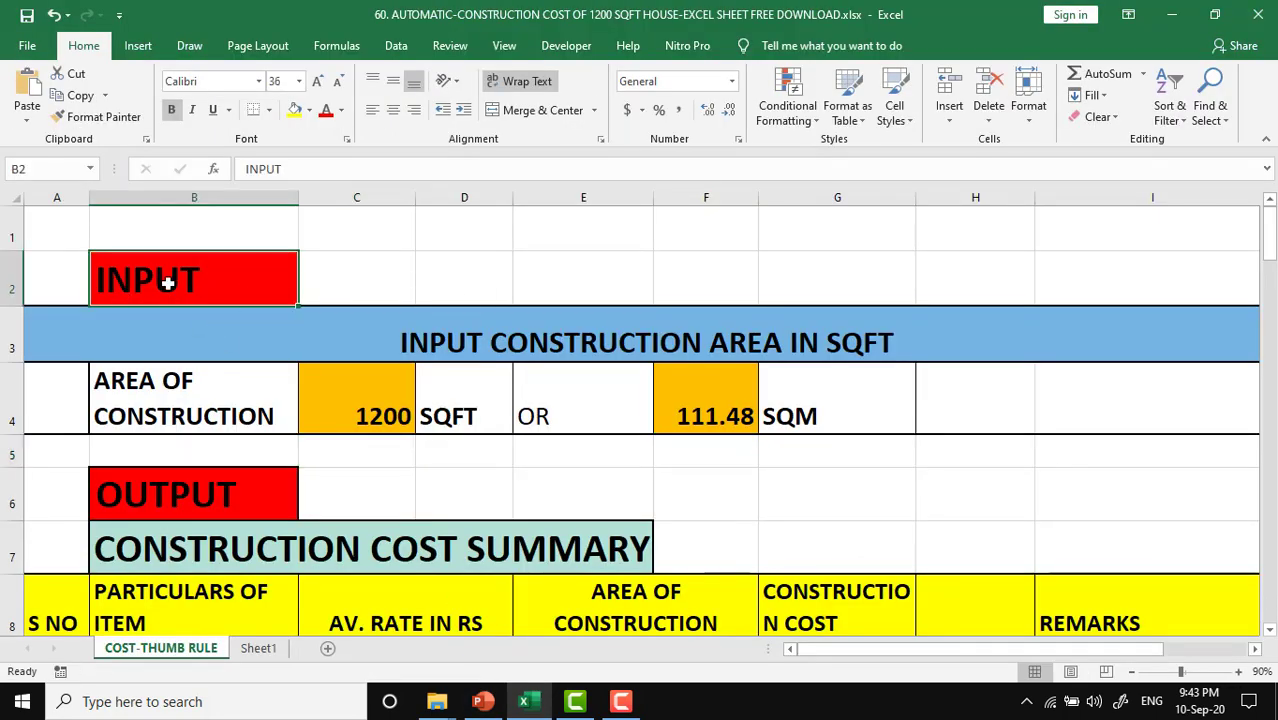
click(193, 381)
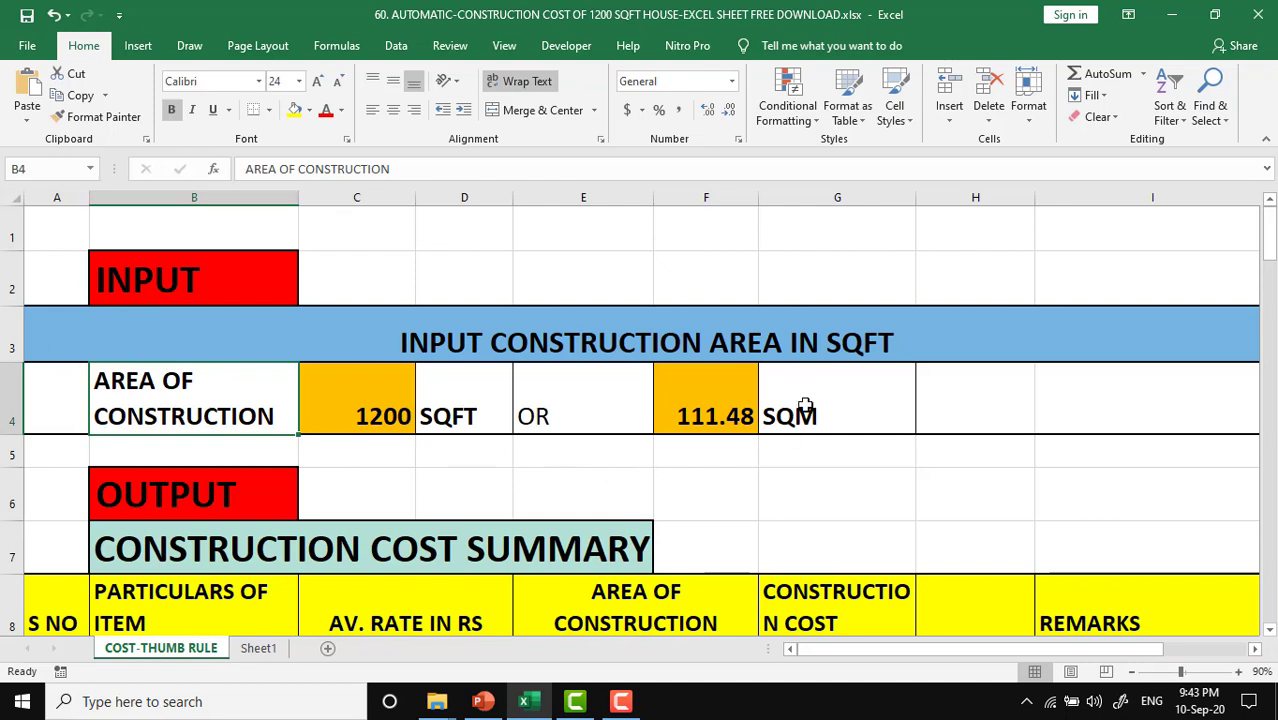
click(334, 394)
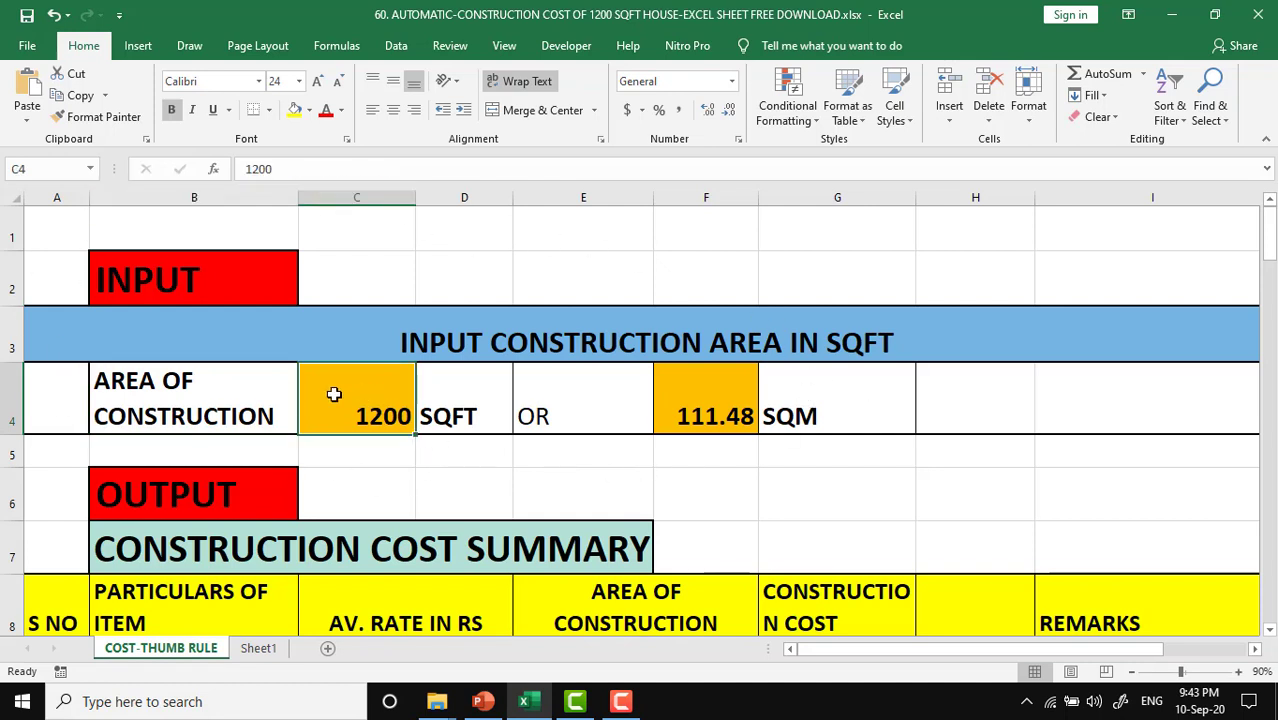
click(222, 394)
click(346, 406)
click(688, 415)
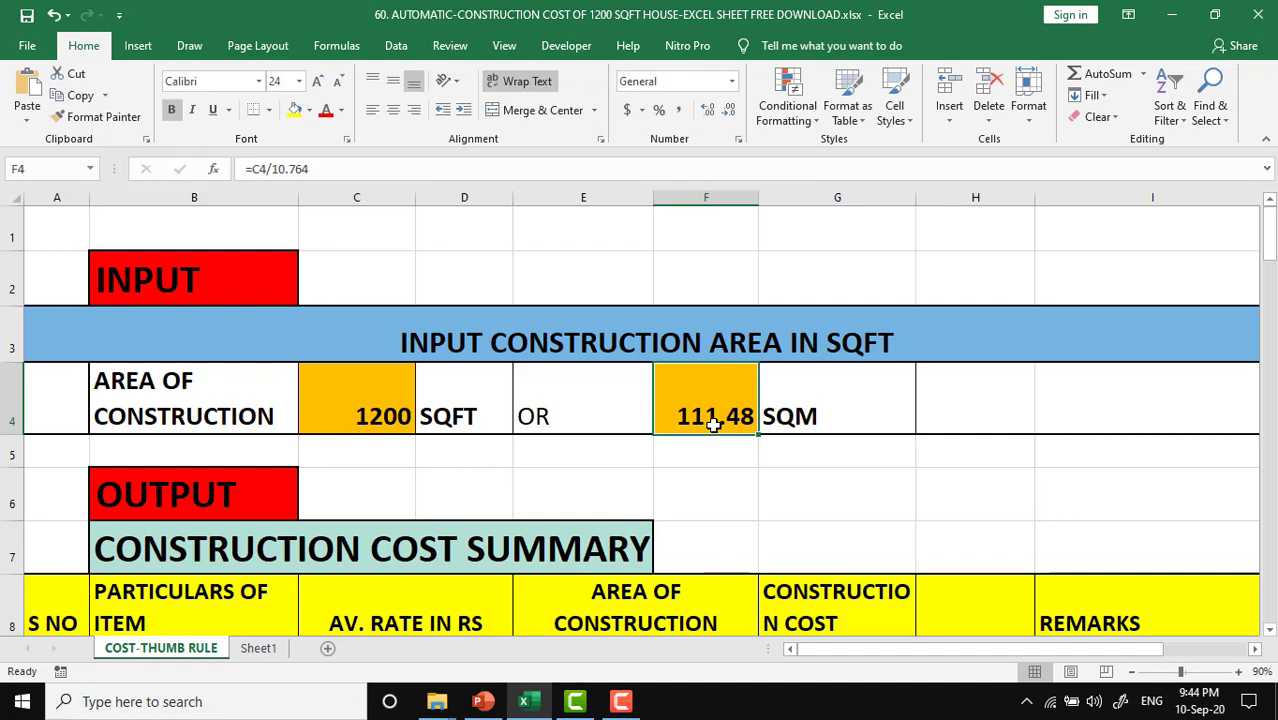
click(359, 402)
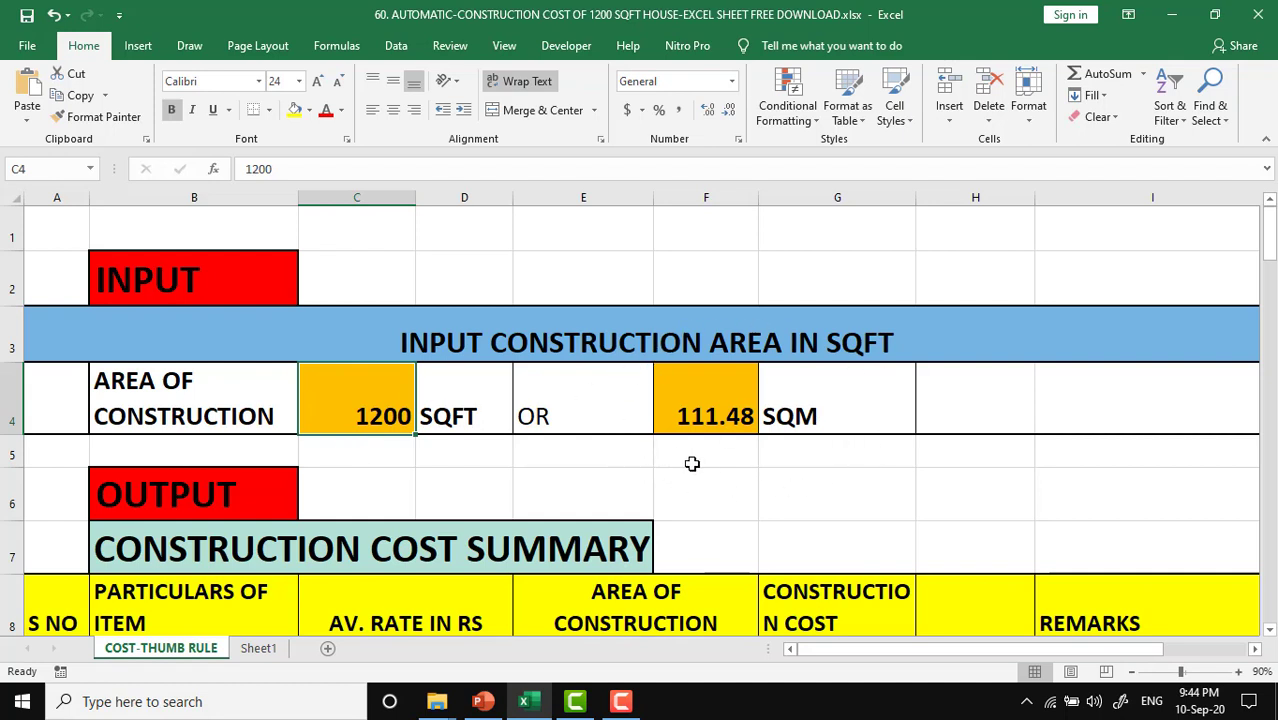
scroll(800, 471, down, 1)
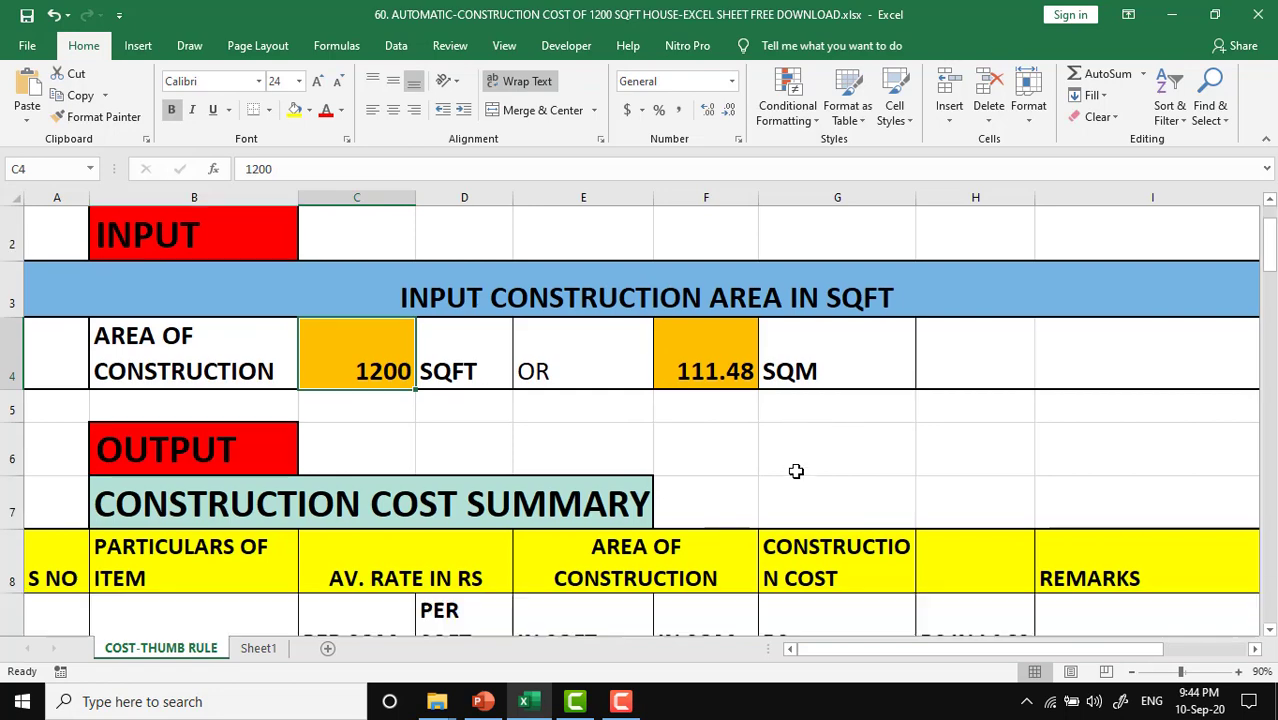
scroll(796, 471, down, 1)
scroll(796, 471, up, 1)
scroll(796, 471, down, 2)
scroll(796, 471, down, 1)
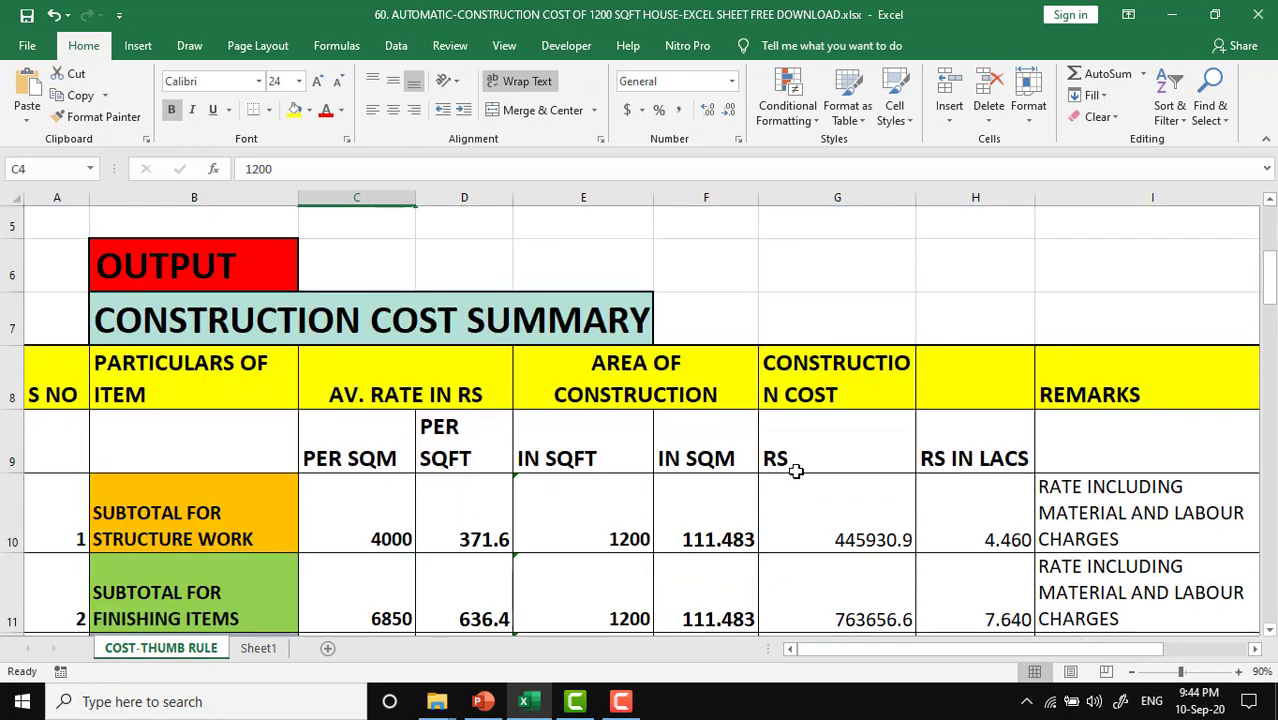
scroll(796, 471, down, 1)
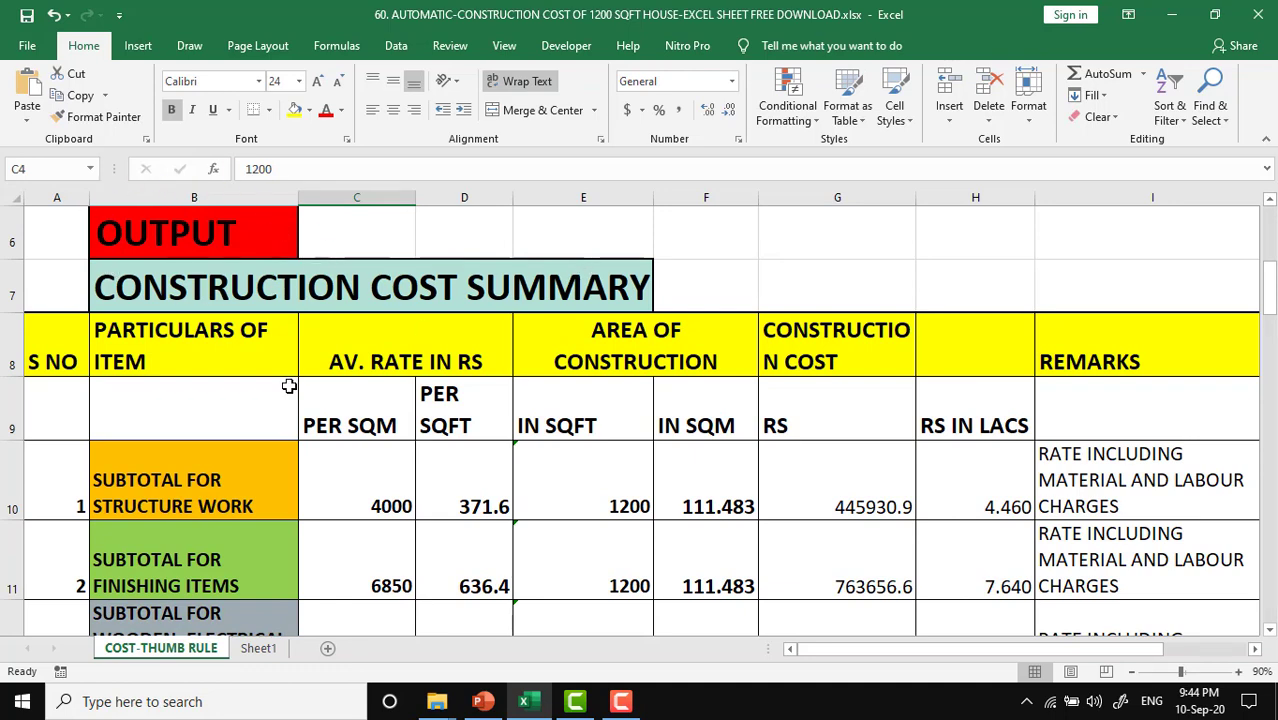
scroll(267, 423, down, 1)
scroll(202, 424, down, 1)
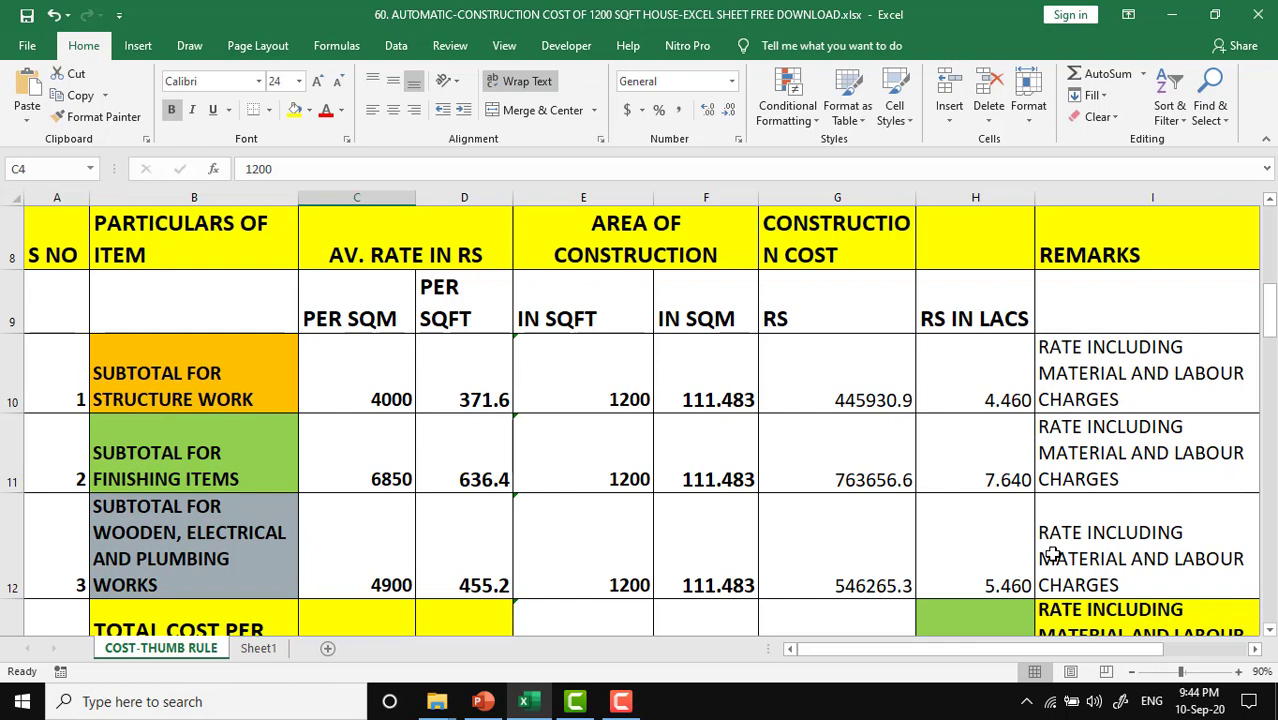
scroll(1030, 548, down, 1)
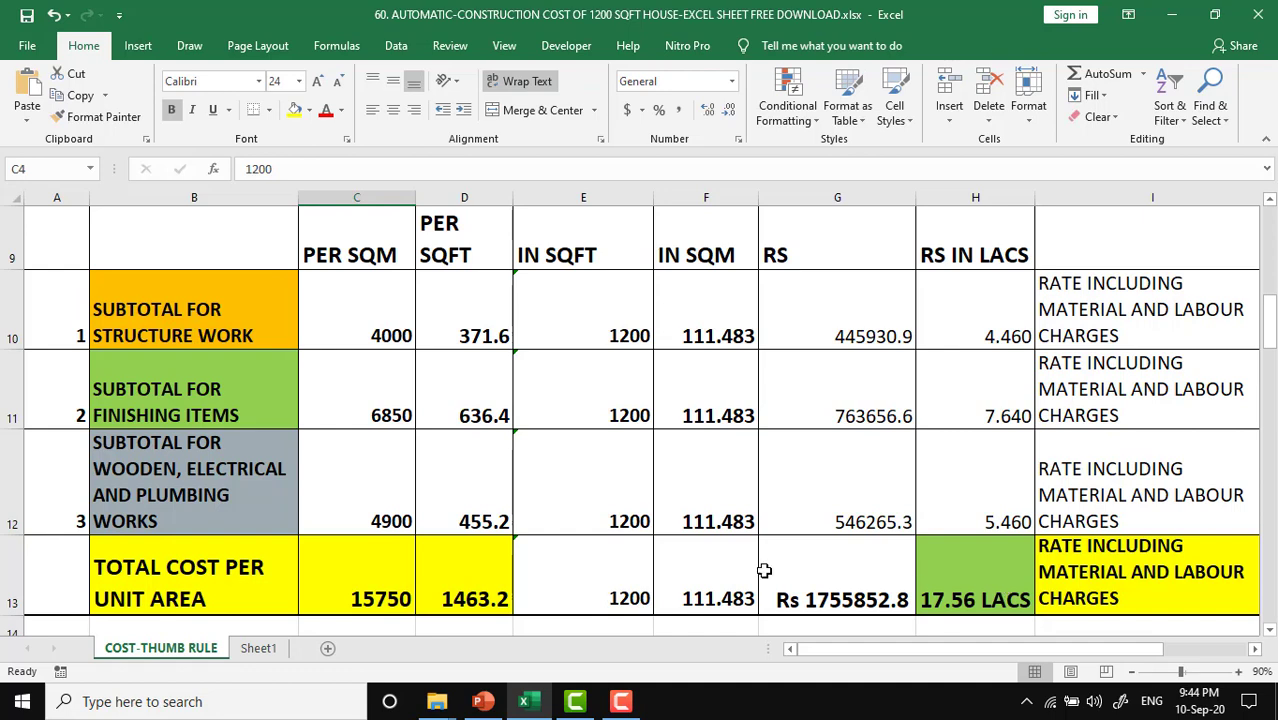
scroll(542, 522, up, 1)
scroll(384, 403, up, 1)
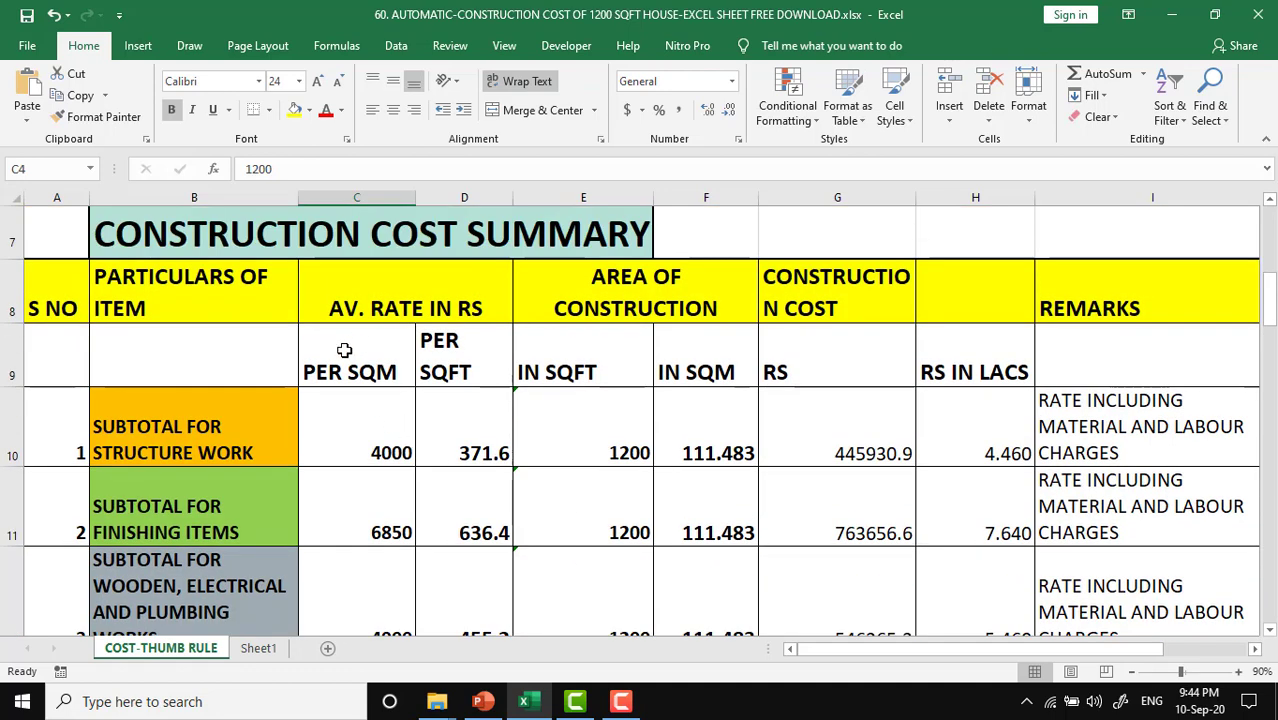
click(343, 350)
click(449, 361)
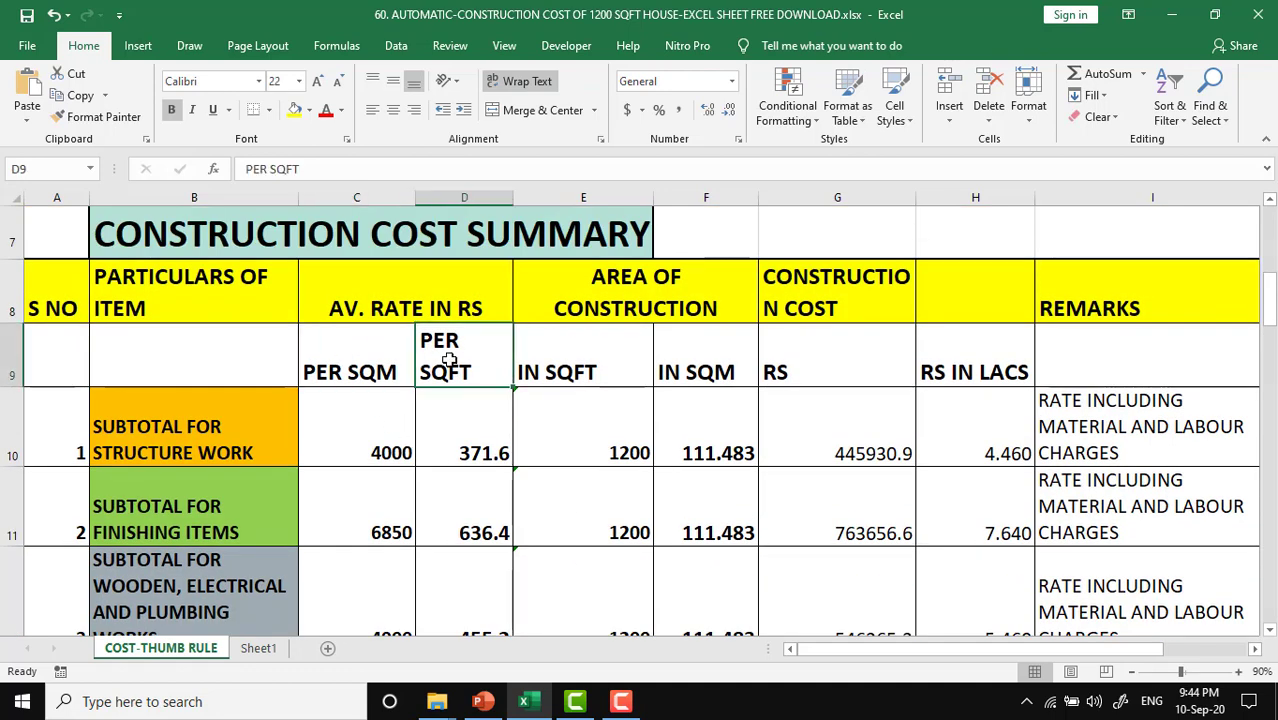
click(601, 357)
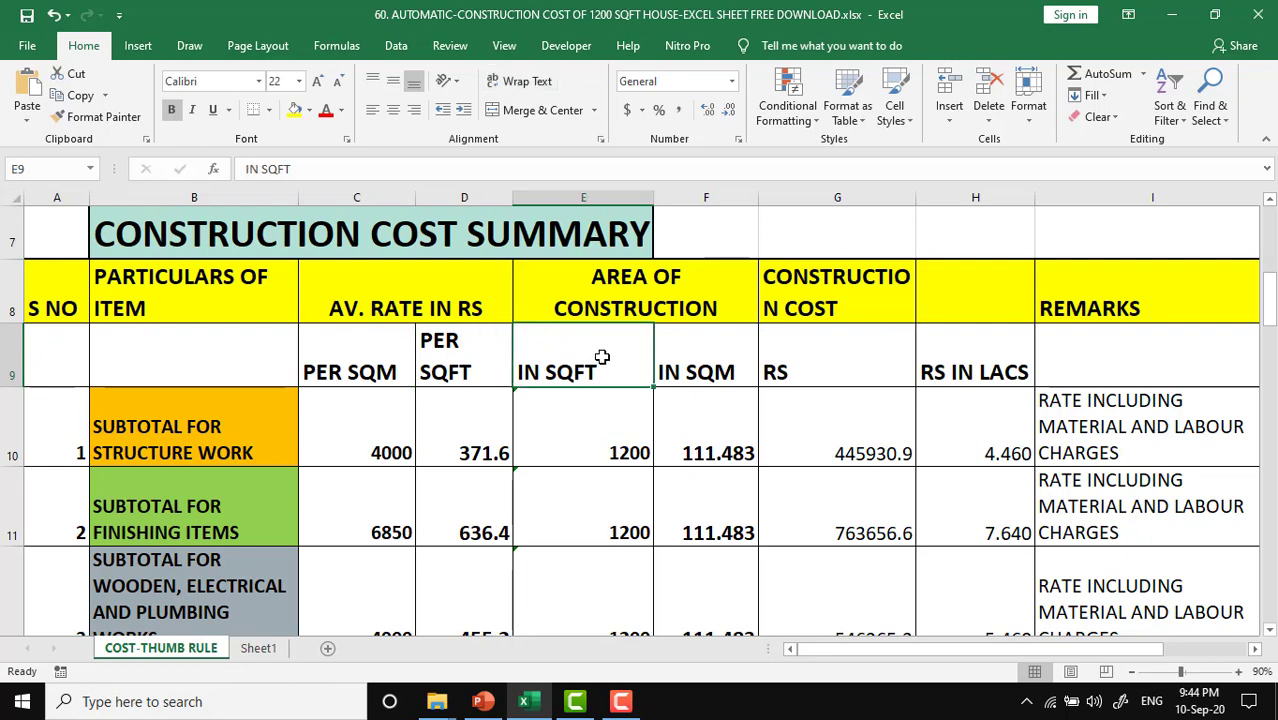
click(687, 355)
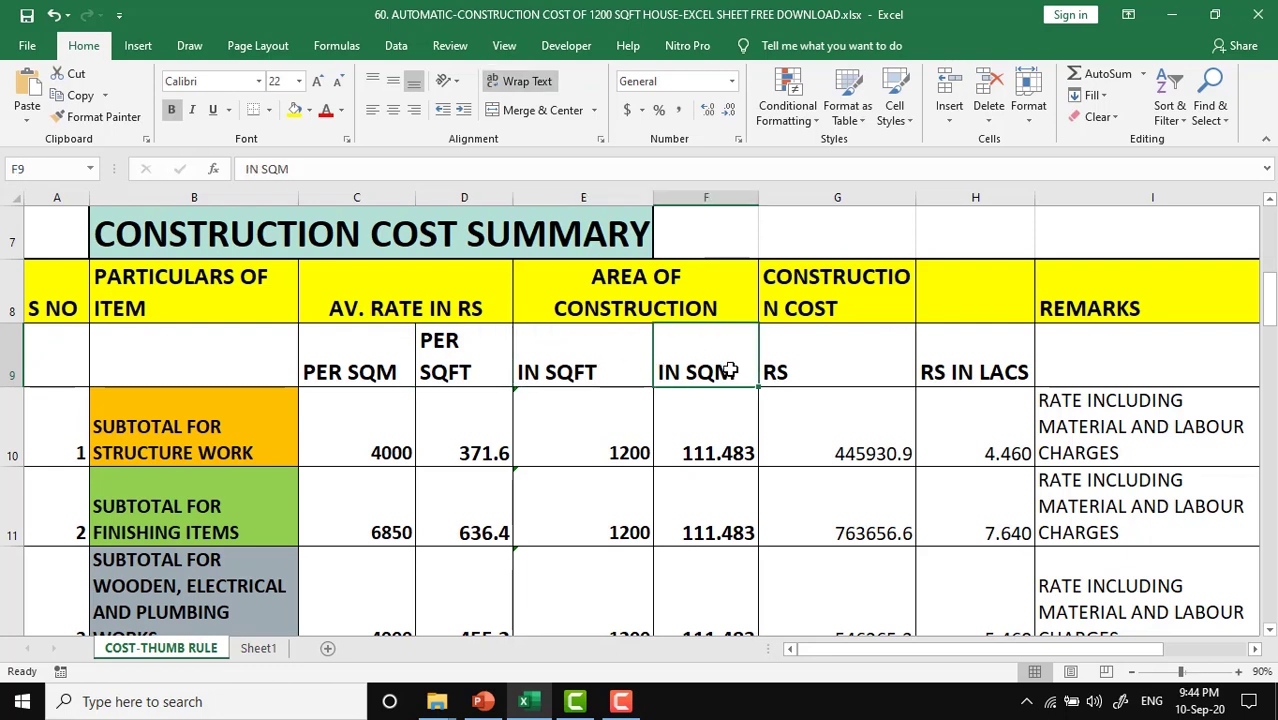
click(868, 343)
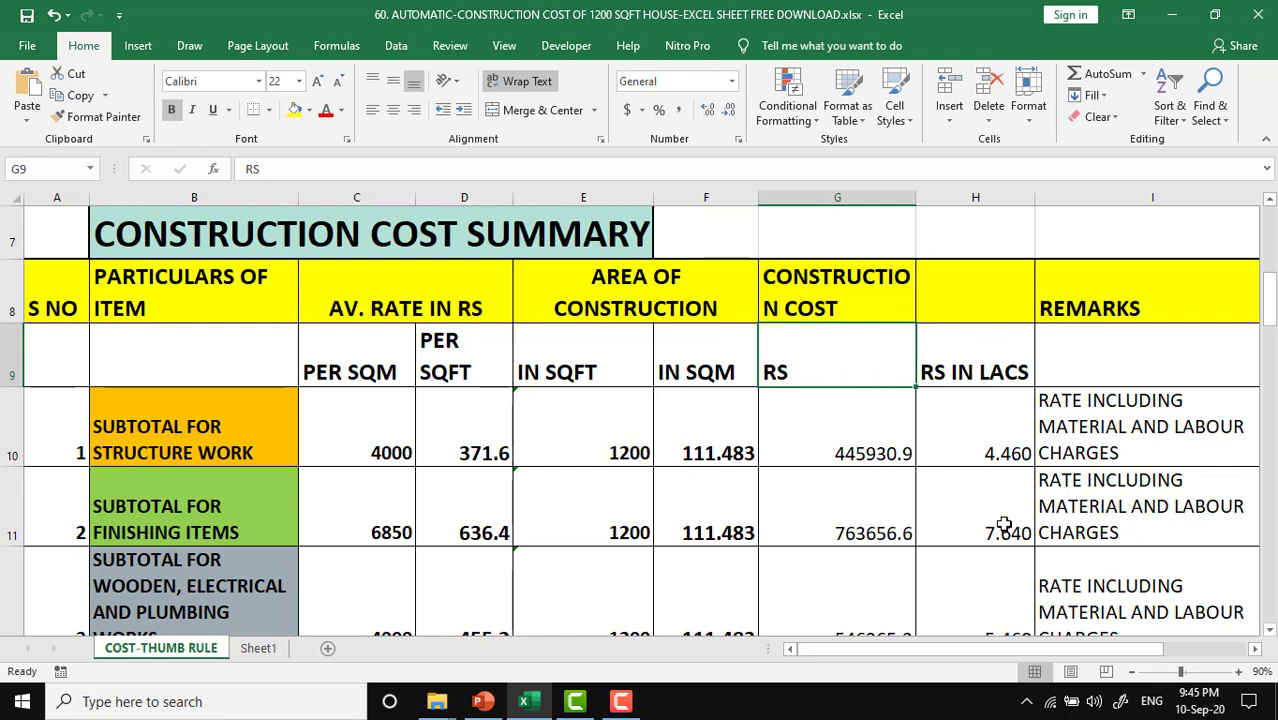
scroll(1004, 524, down, 1)
scroll(1004, 524, down, 1)
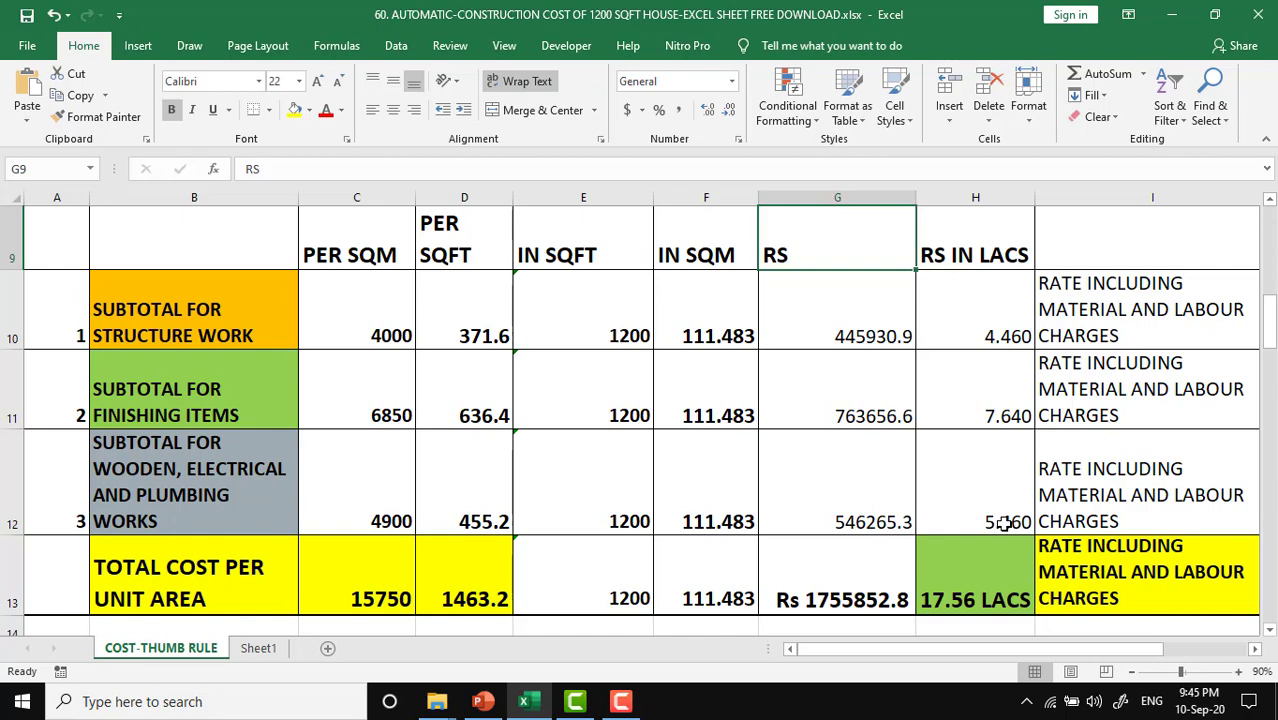
scroll(1004, 524, down, 2)
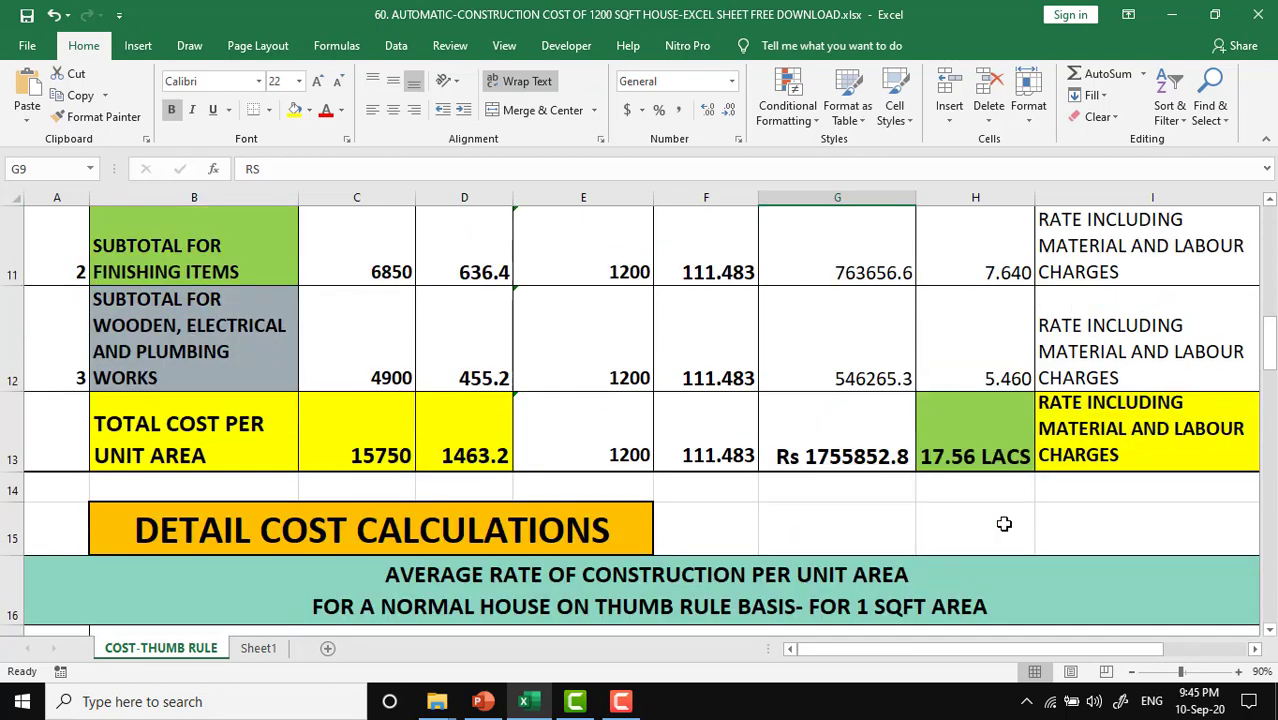
scroll(1004, 524, down, 2)
scroll(1004, 524, down, 1)
scroll(1004, 524, down, 1)
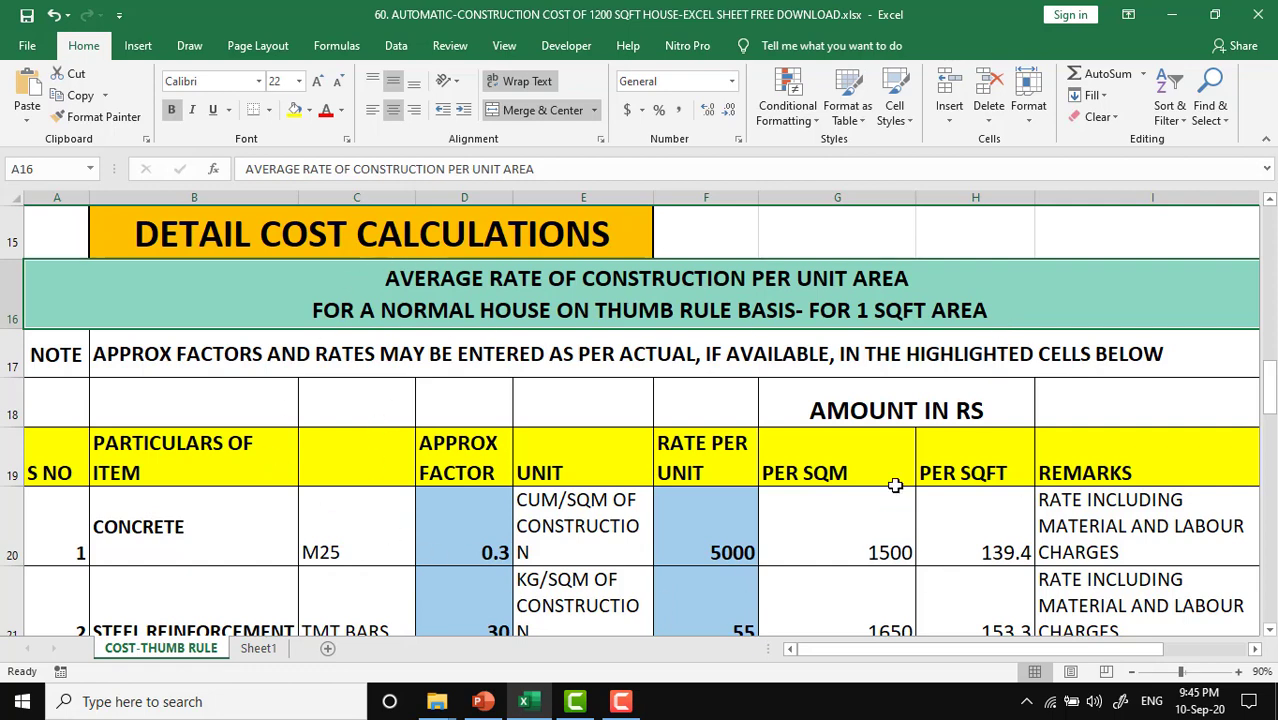
scroll(895, 485, down, 1)
scroll(895, 485, down, 1)
scroll(900, 480, down, 2)
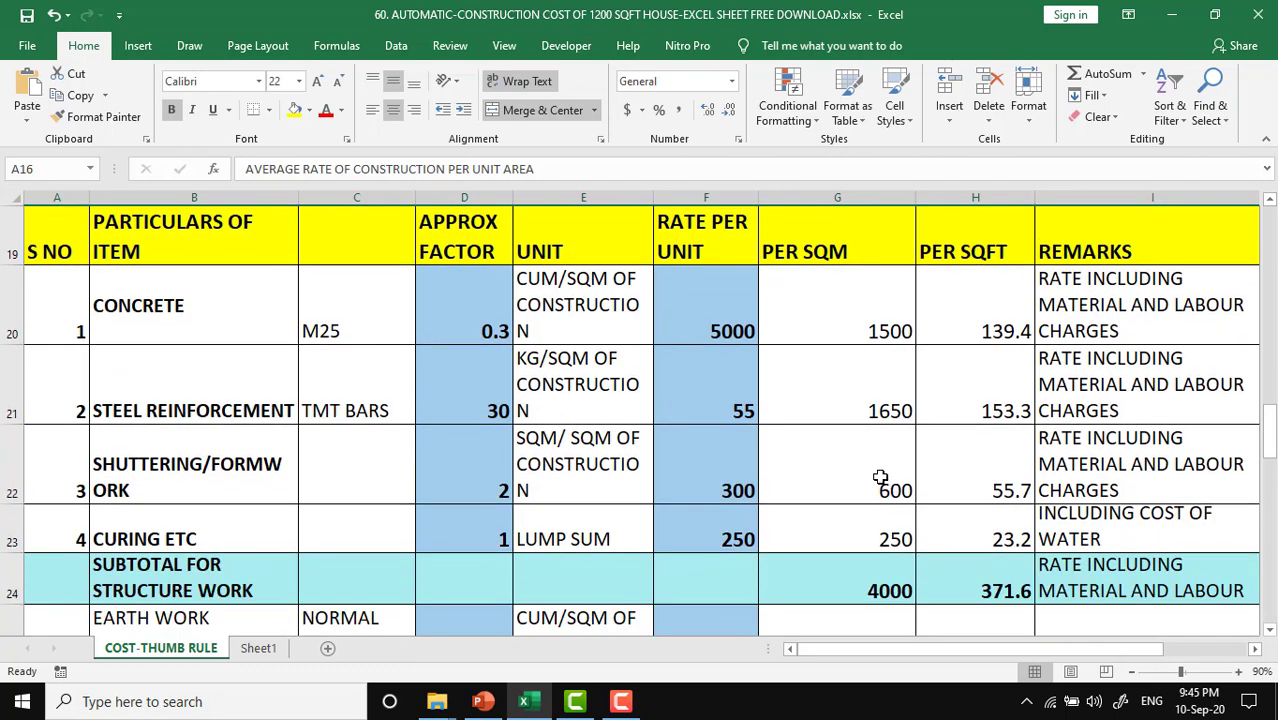
click(202, 329)
click(354, 300)
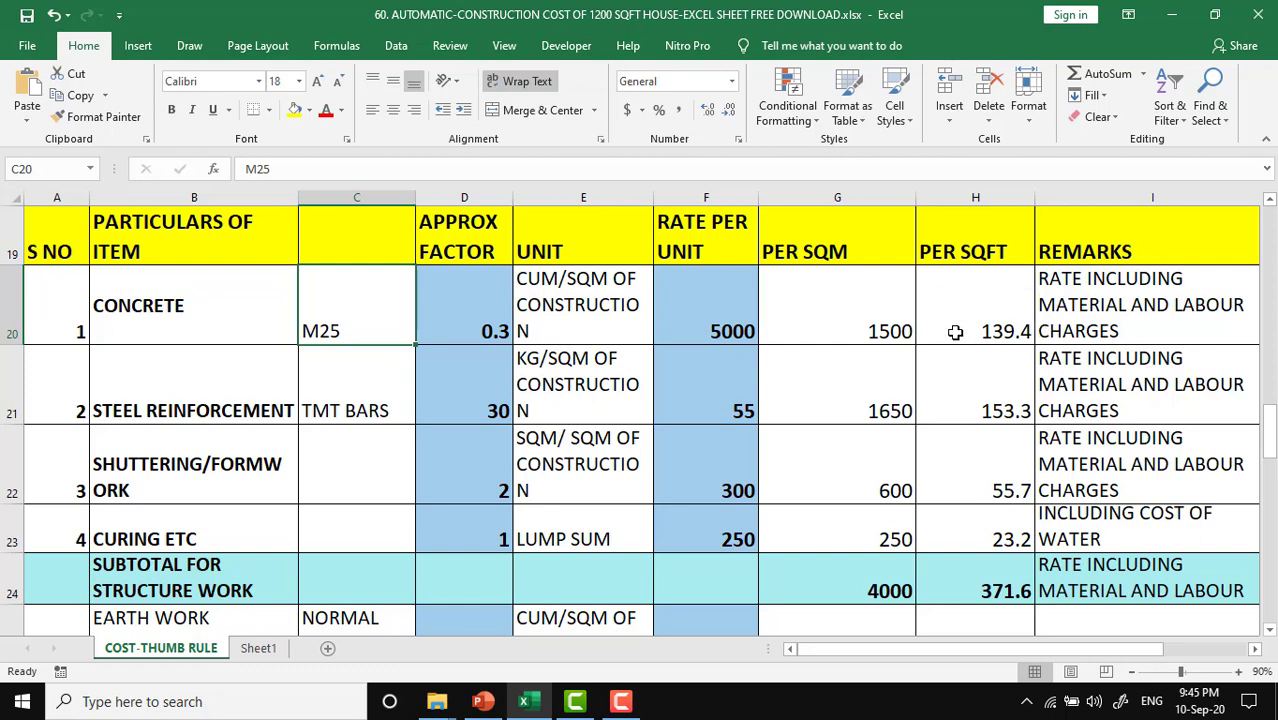
click(946, 311)
click(259, 318)
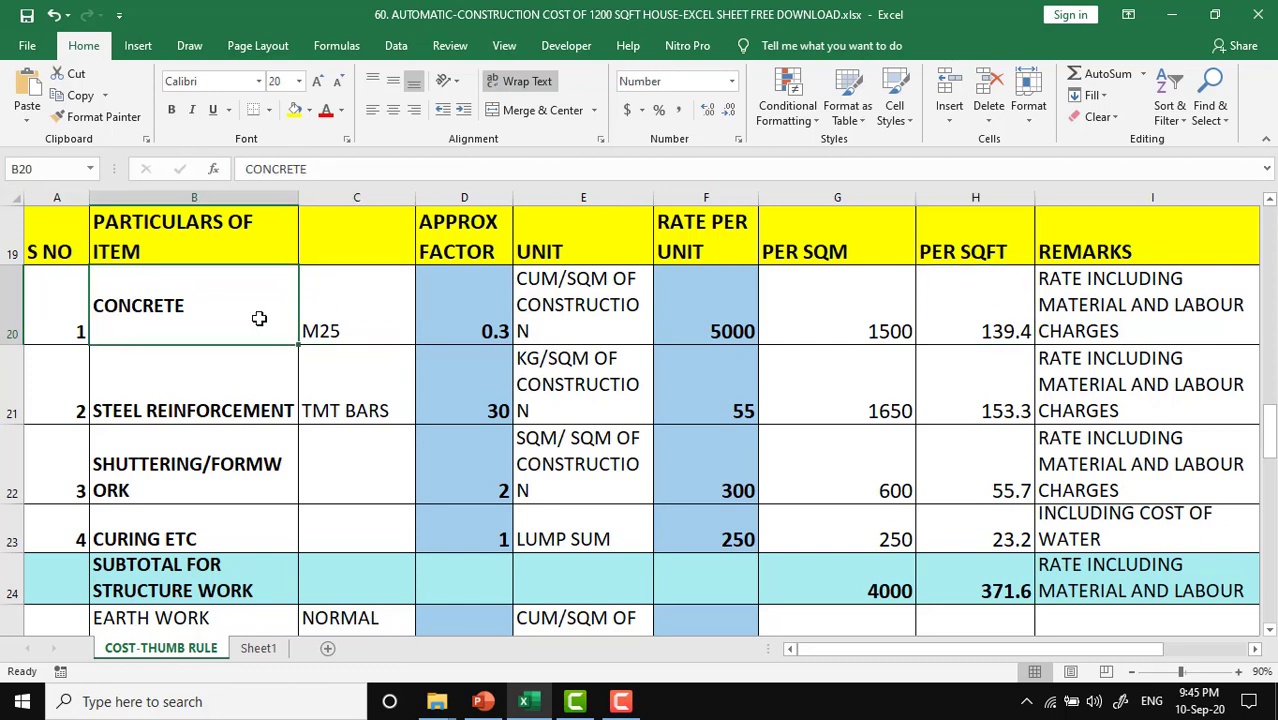
click(187, 385)
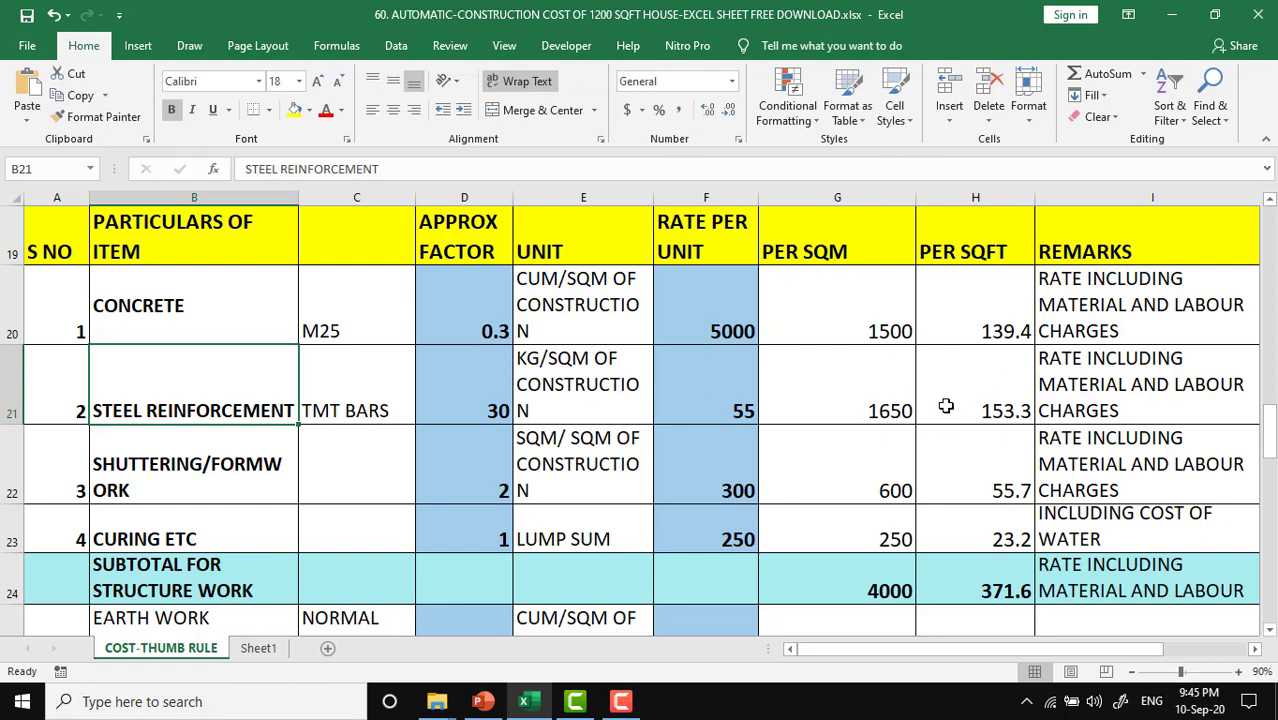
click(209, 455)
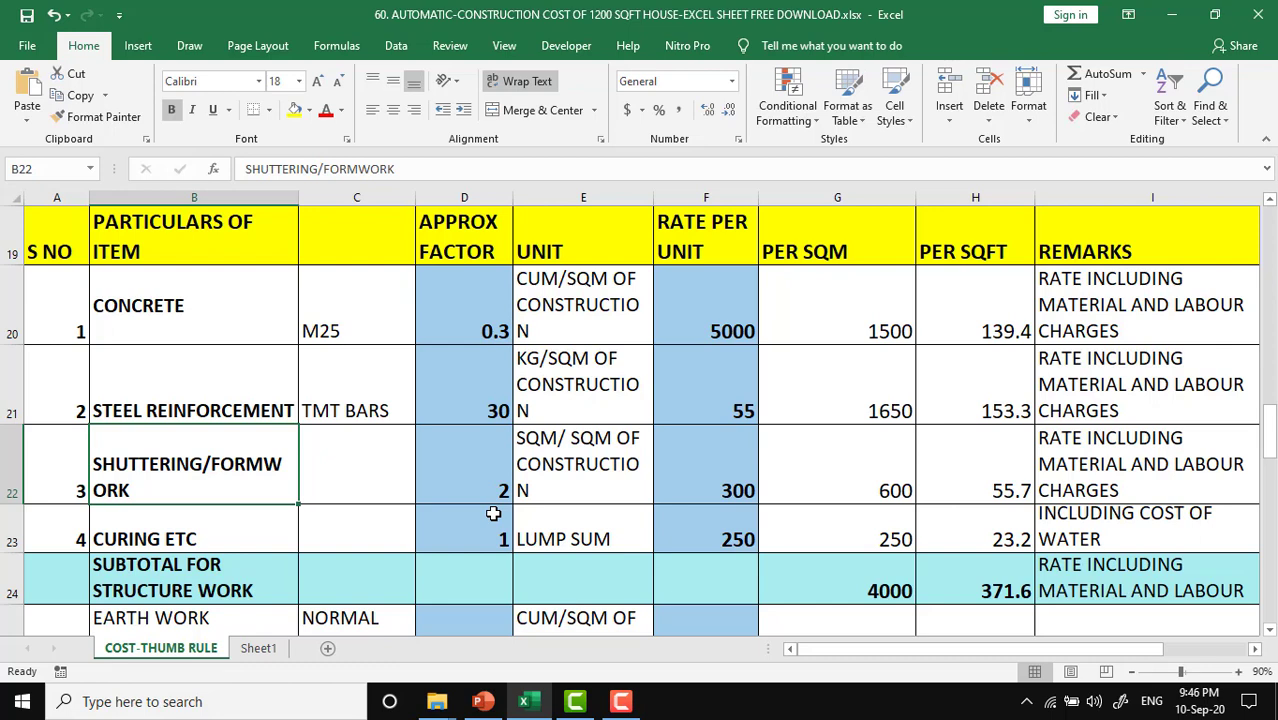
click(466, 462)
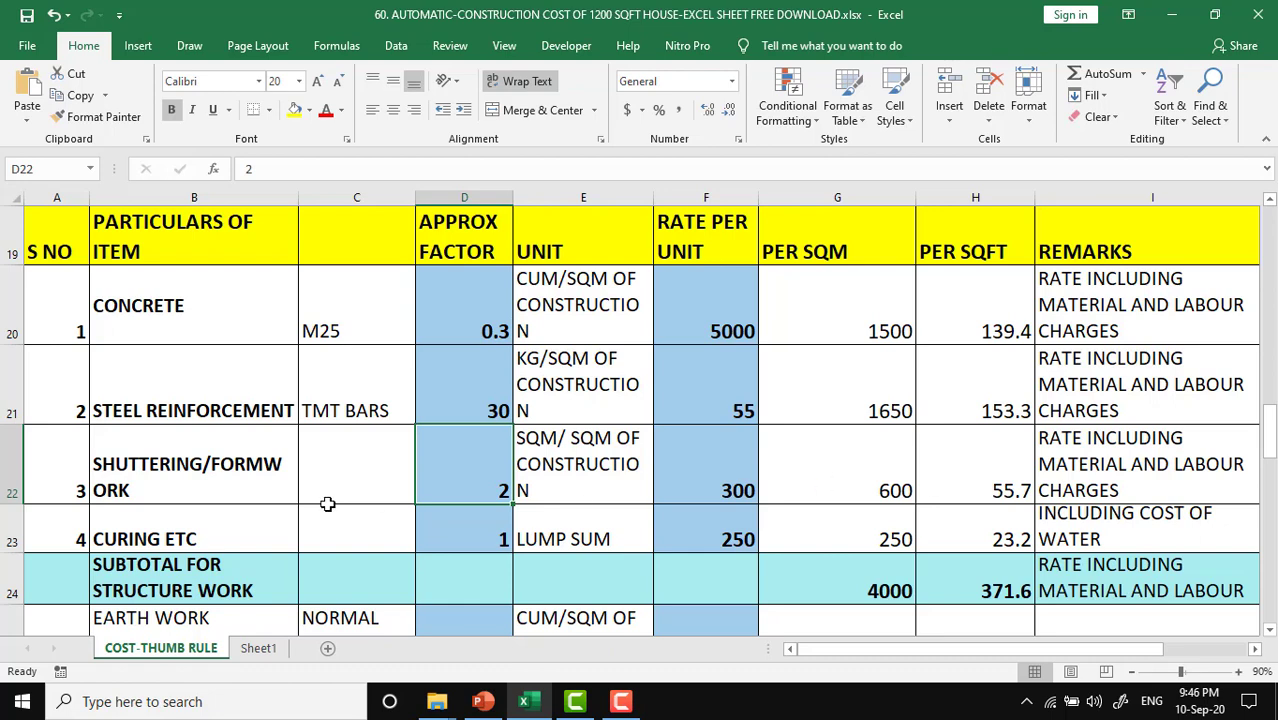
click(245, 477)
click(225, 524)
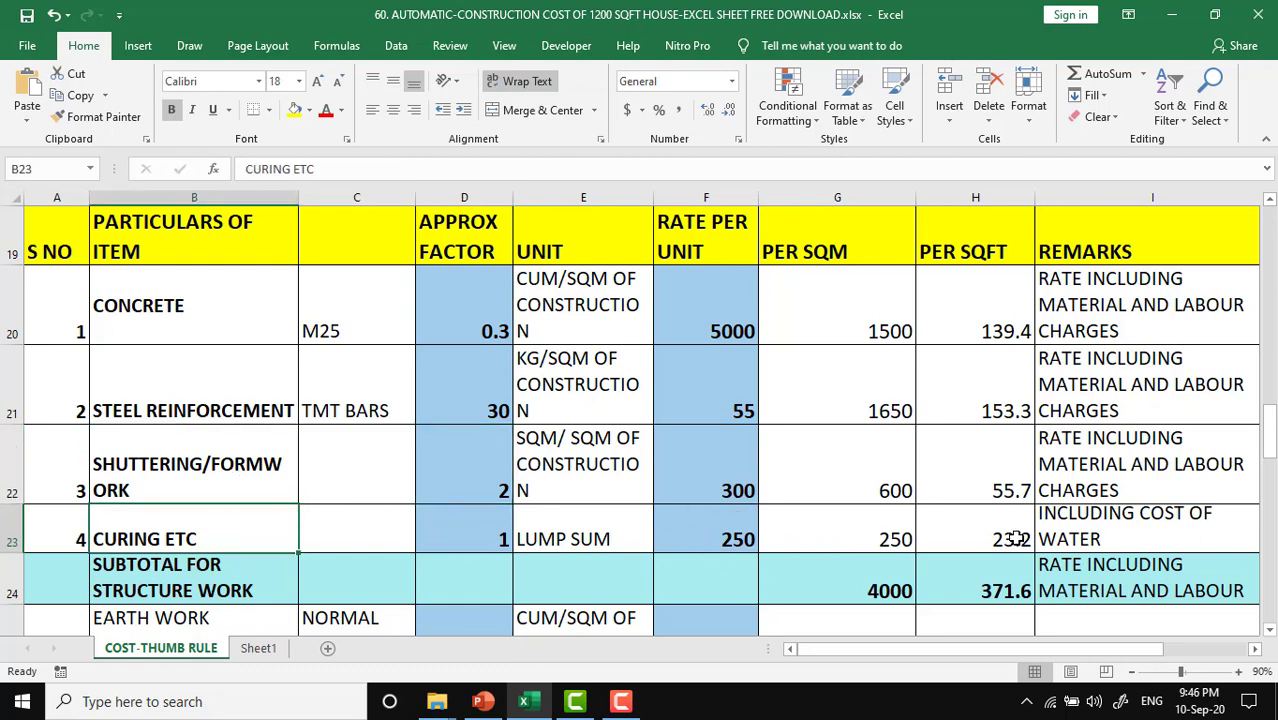
scroll(826, 547, down, 1)
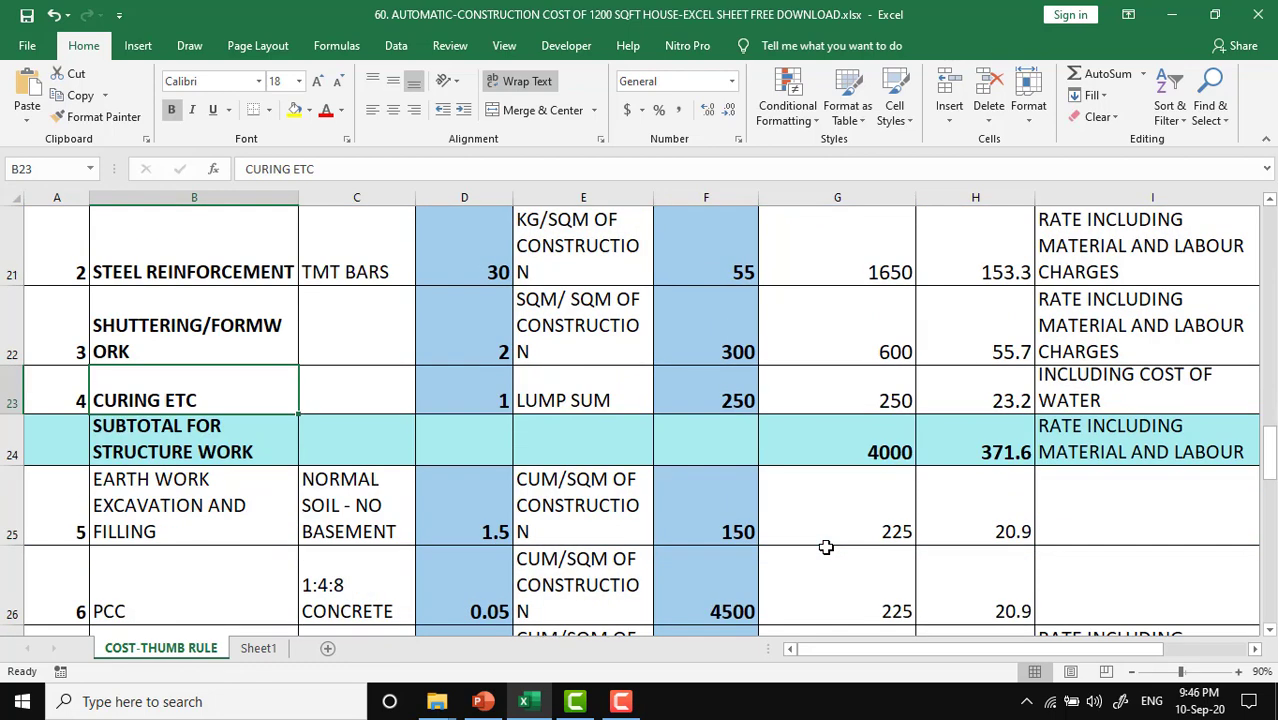
click(167, 443)
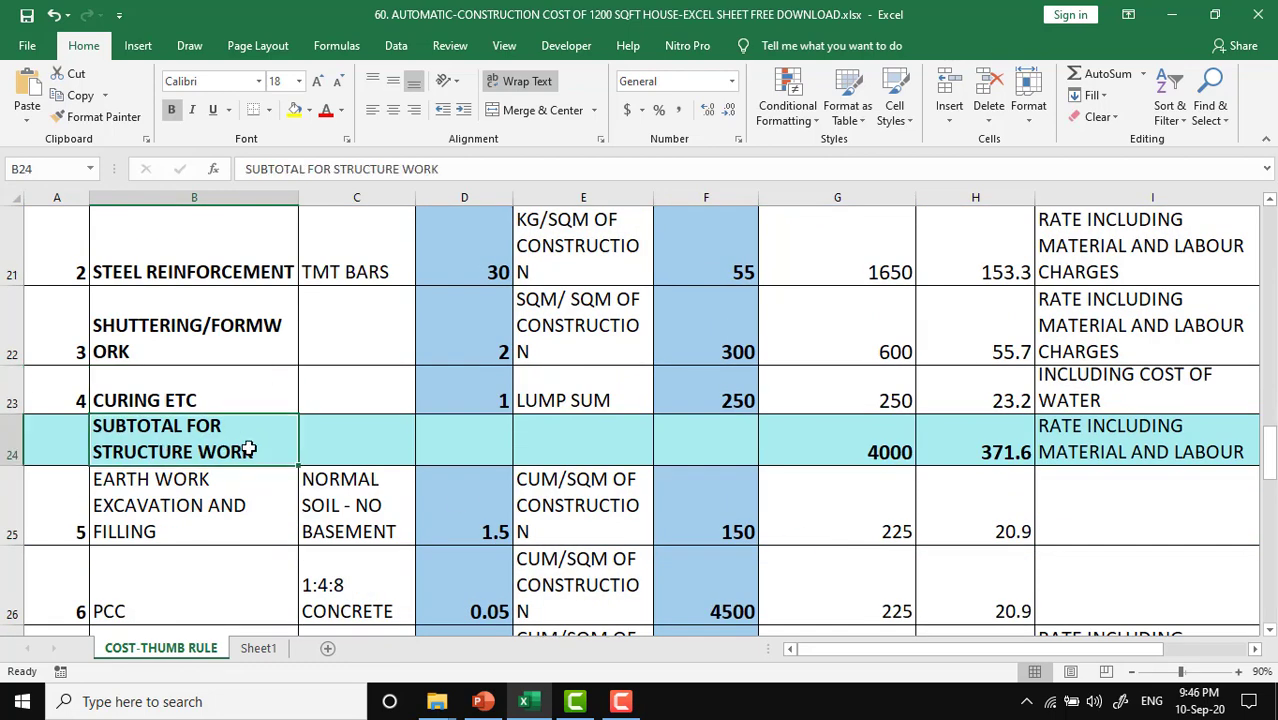
click(864, 427)
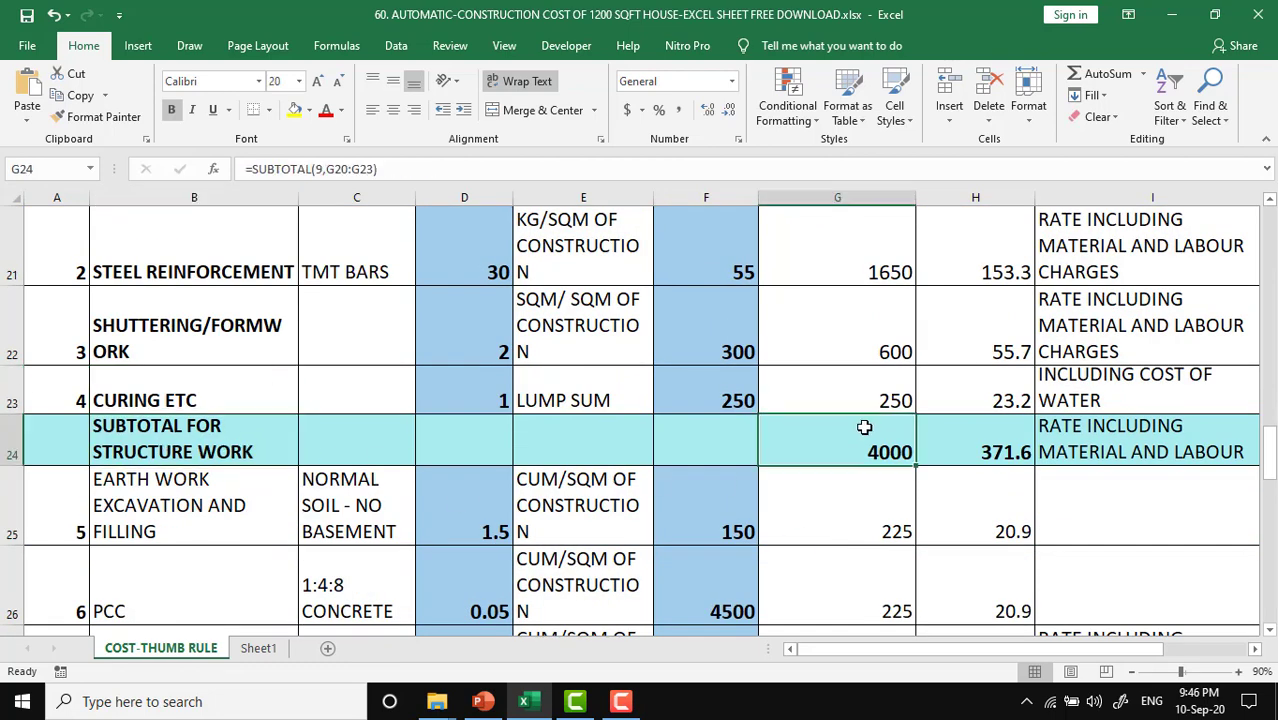
click(968, 430)
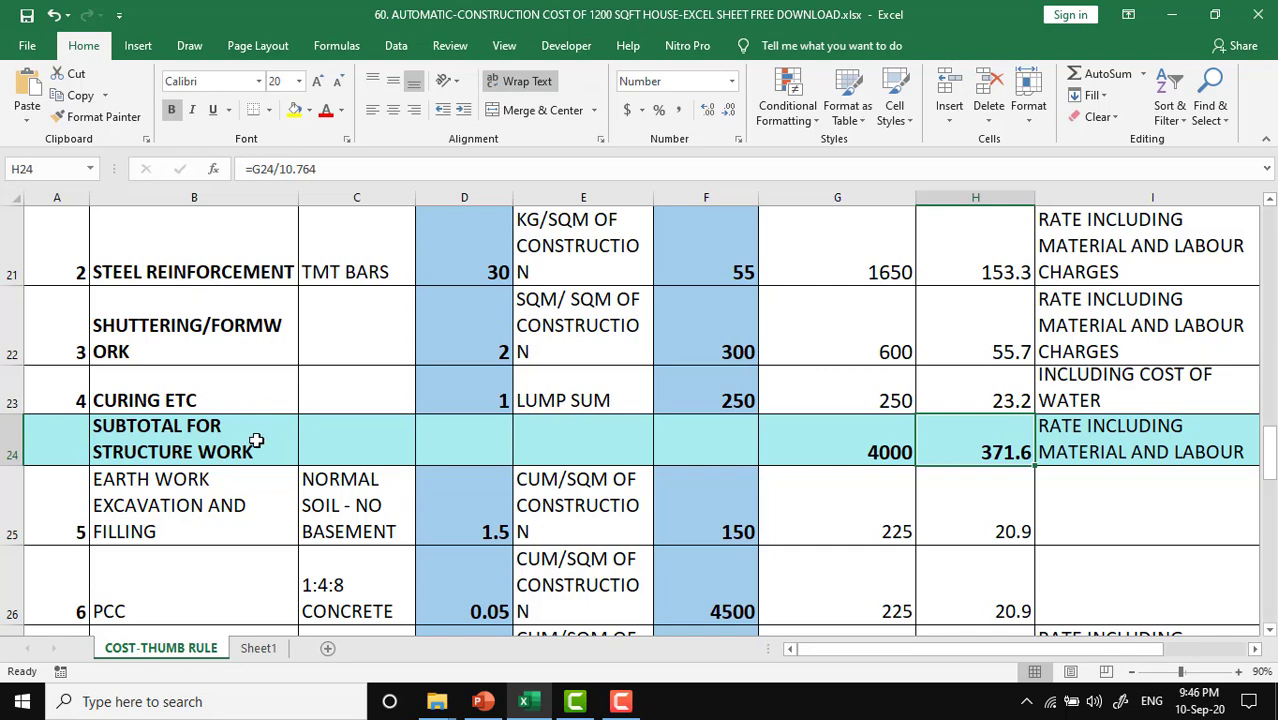
scroll(256, 440, down, 1)
scroll(256, 440, down, 1)
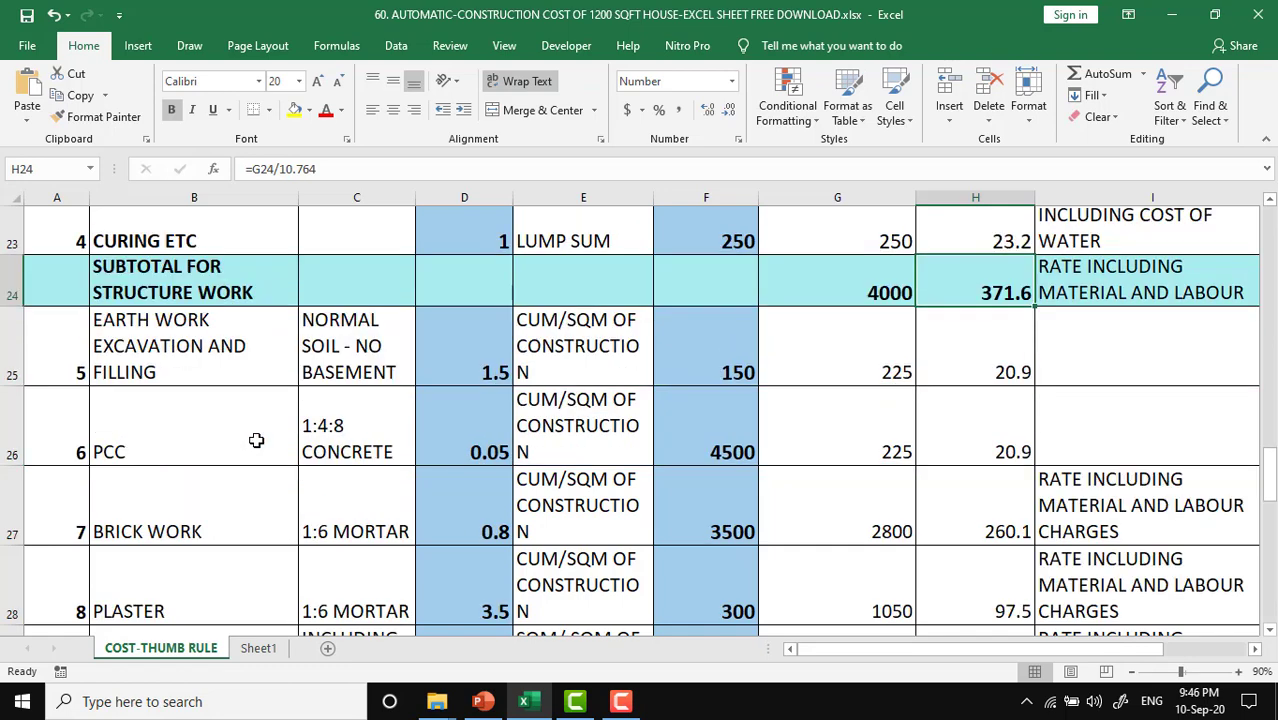
click(150, 340)
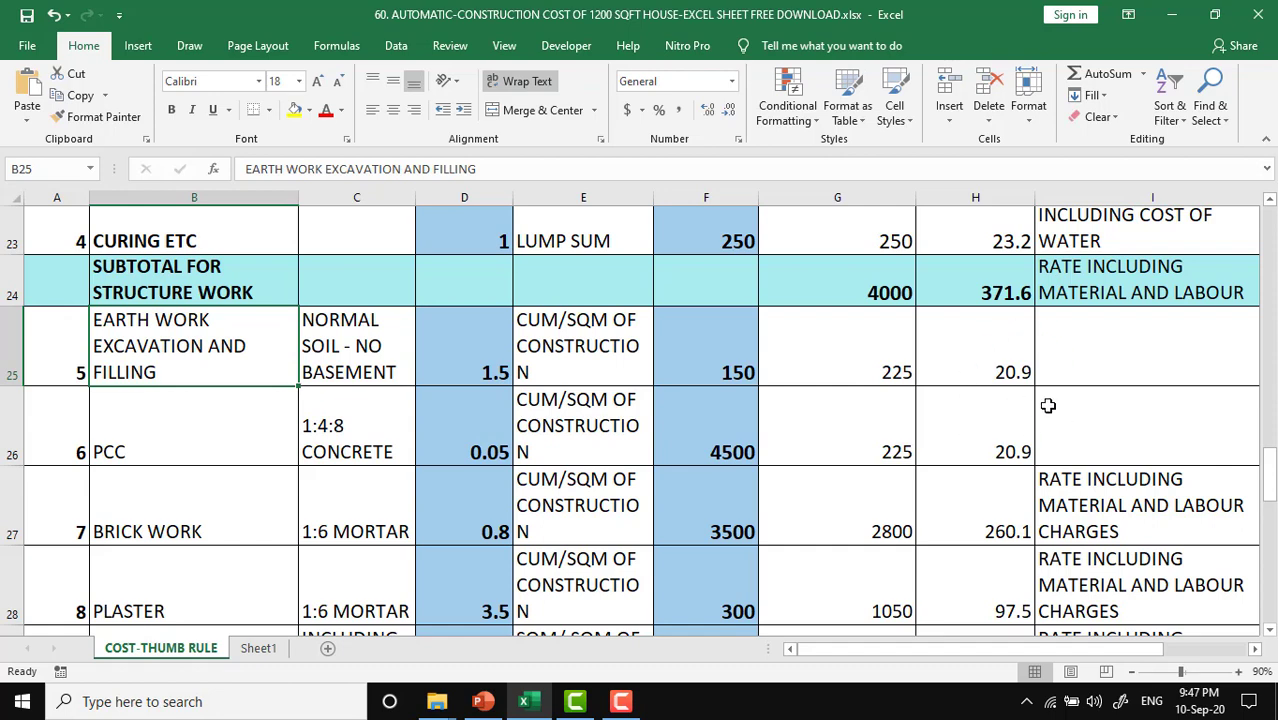
click(262, 441)
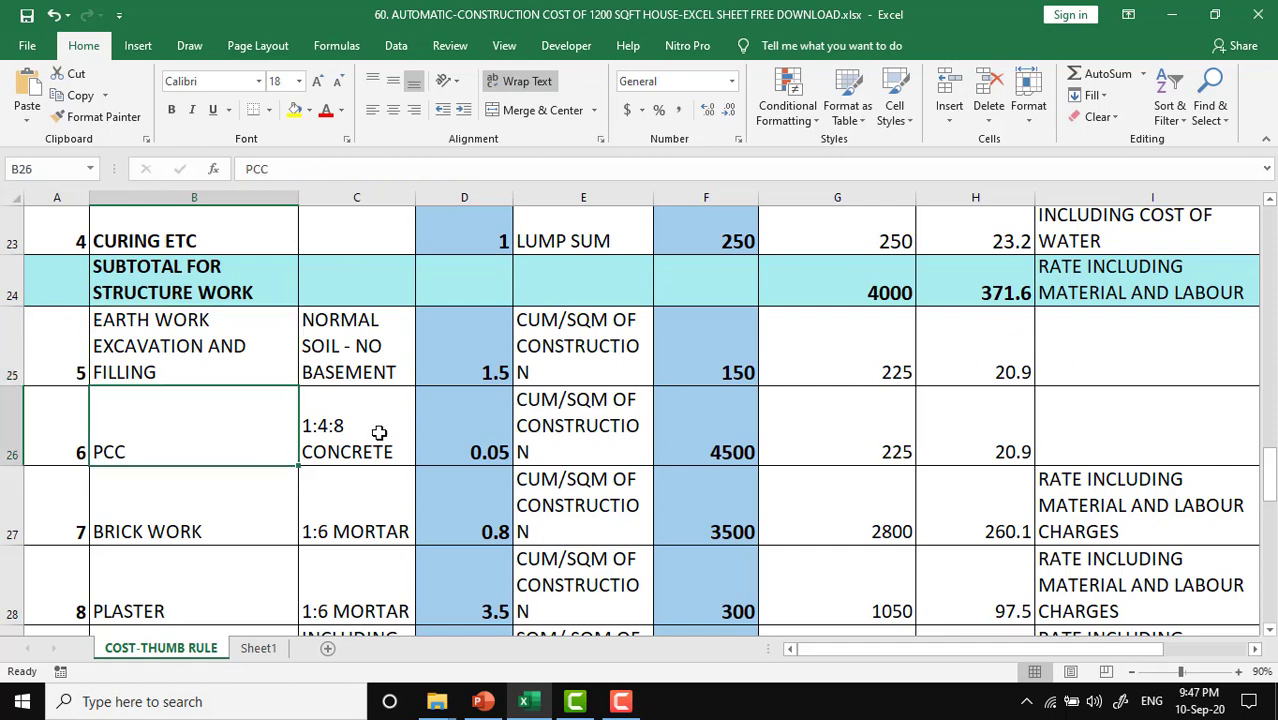
click(380, 433)
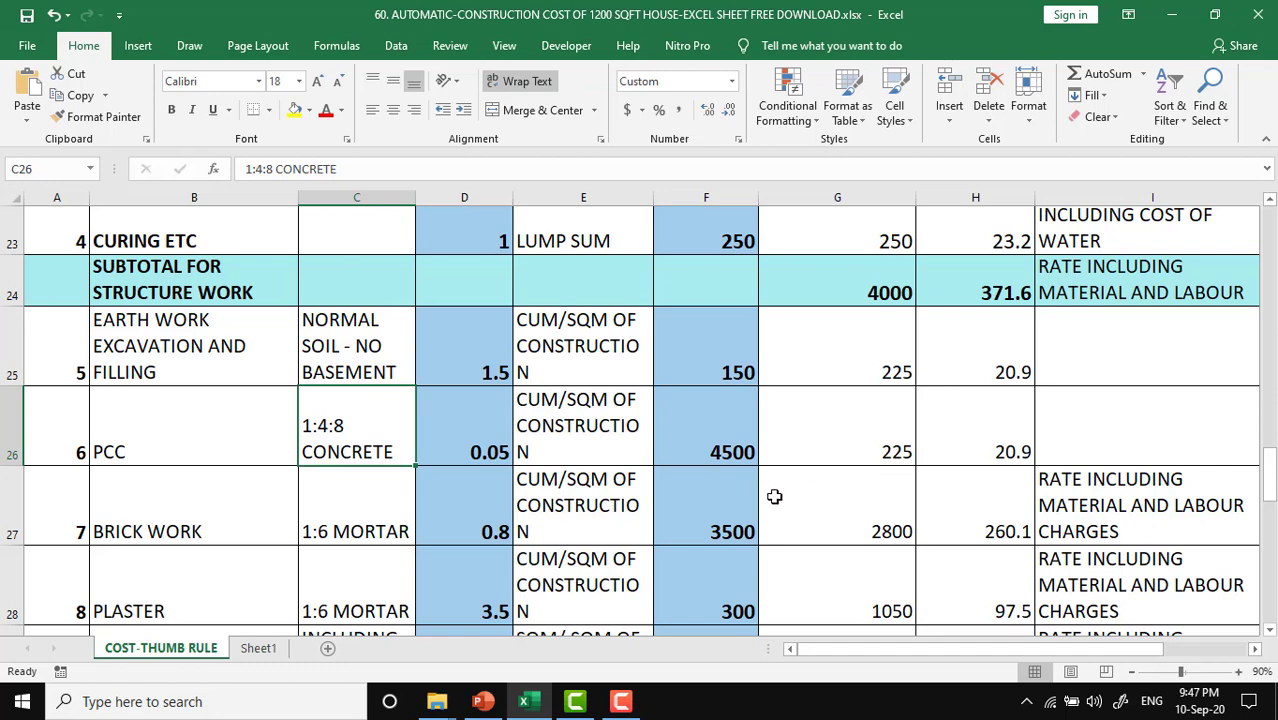
click(842, 517)
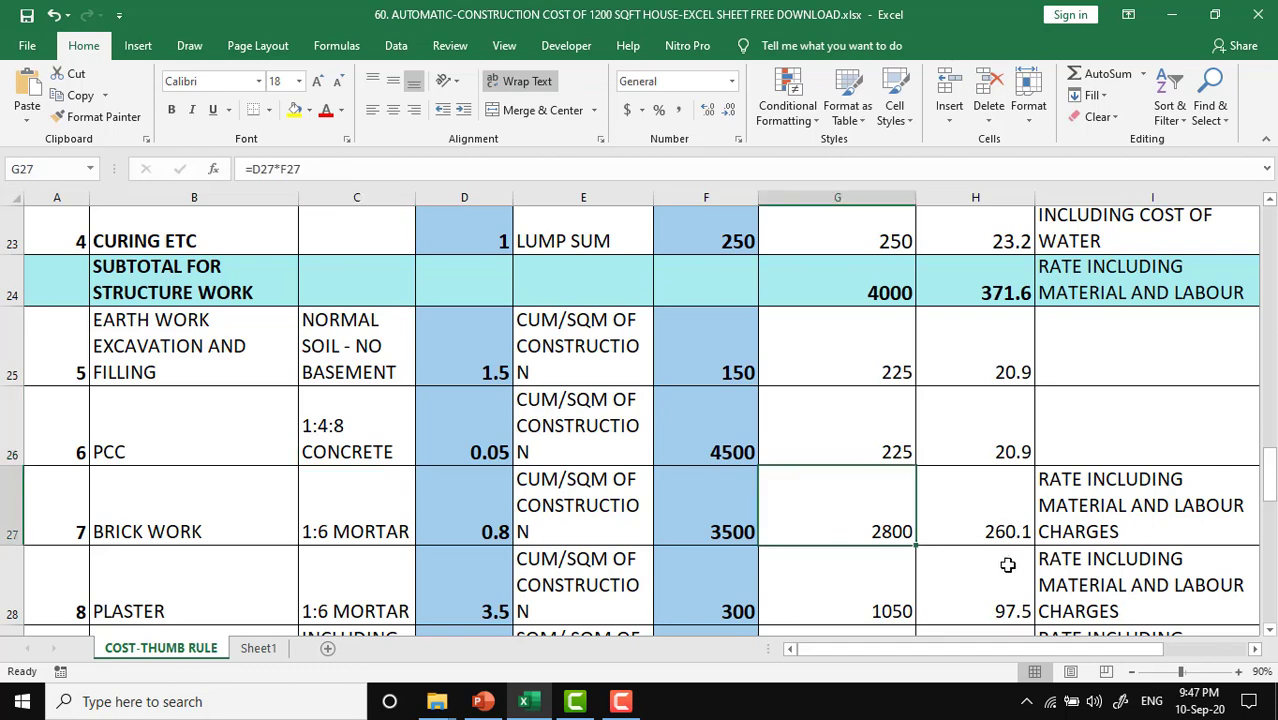
- Change the 1:6 mortar plaster row's unit in E28 from CUM to sqm
scroll(679, 522, down, 1)
scroll(679, 522, down, 1)
scroll(679, 522, down, 1)
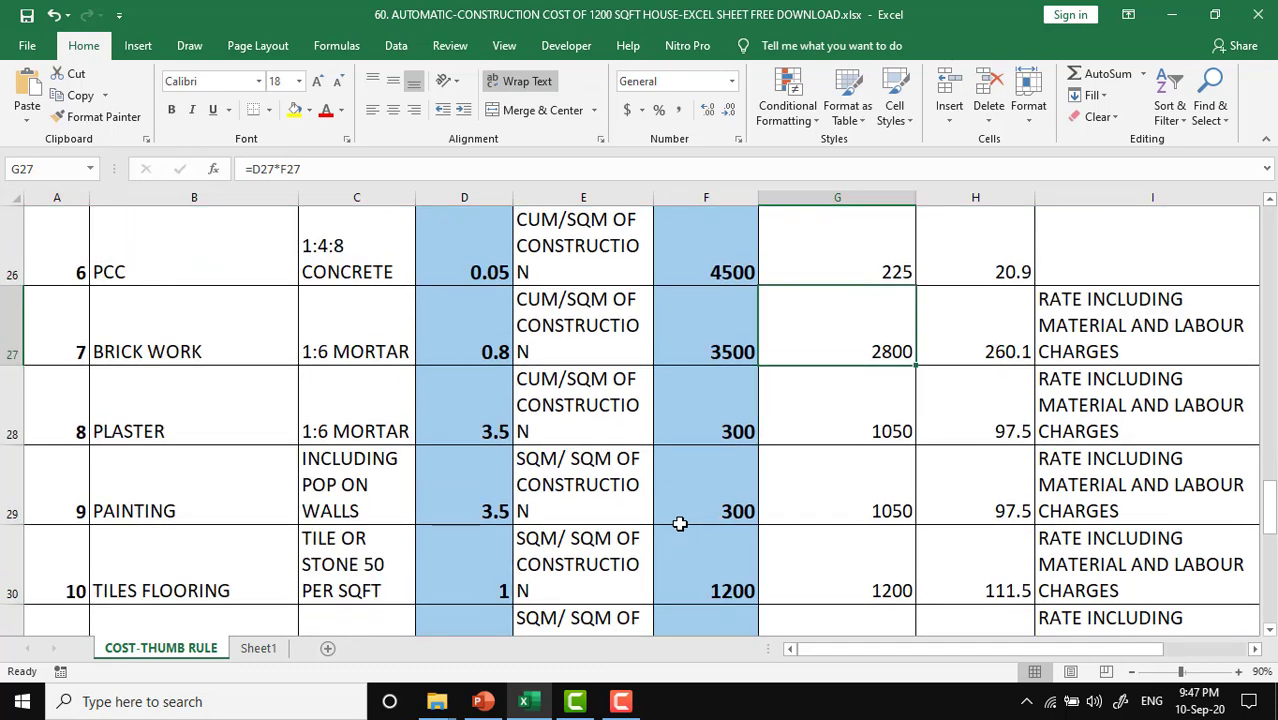
scroll(679, 522, down, 1)
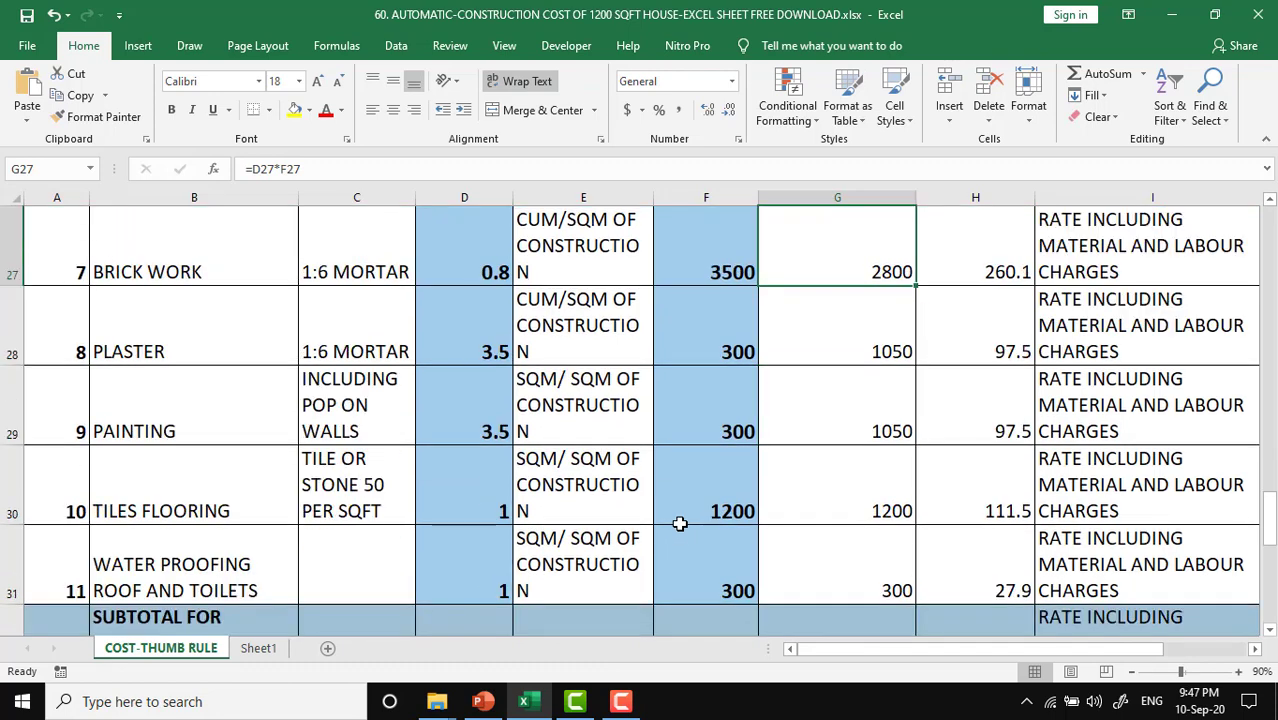
click(154, 329)
click(328, 325)
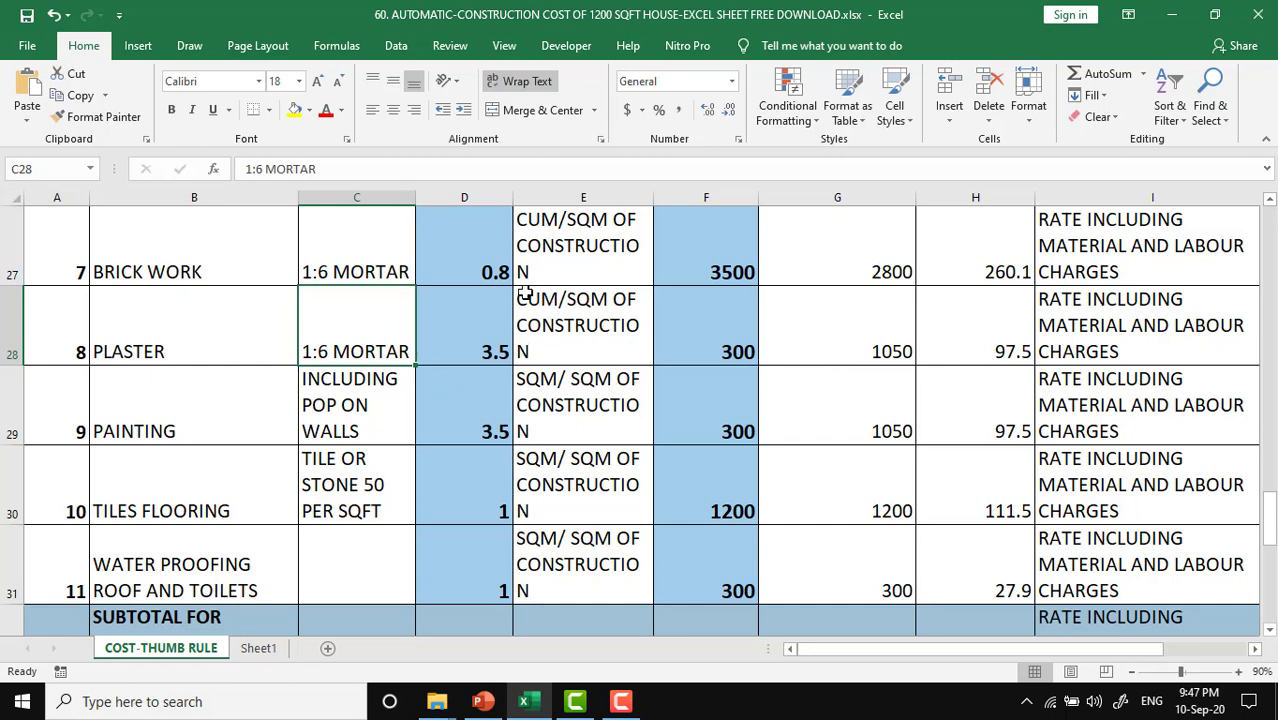
double_click(522, 300)
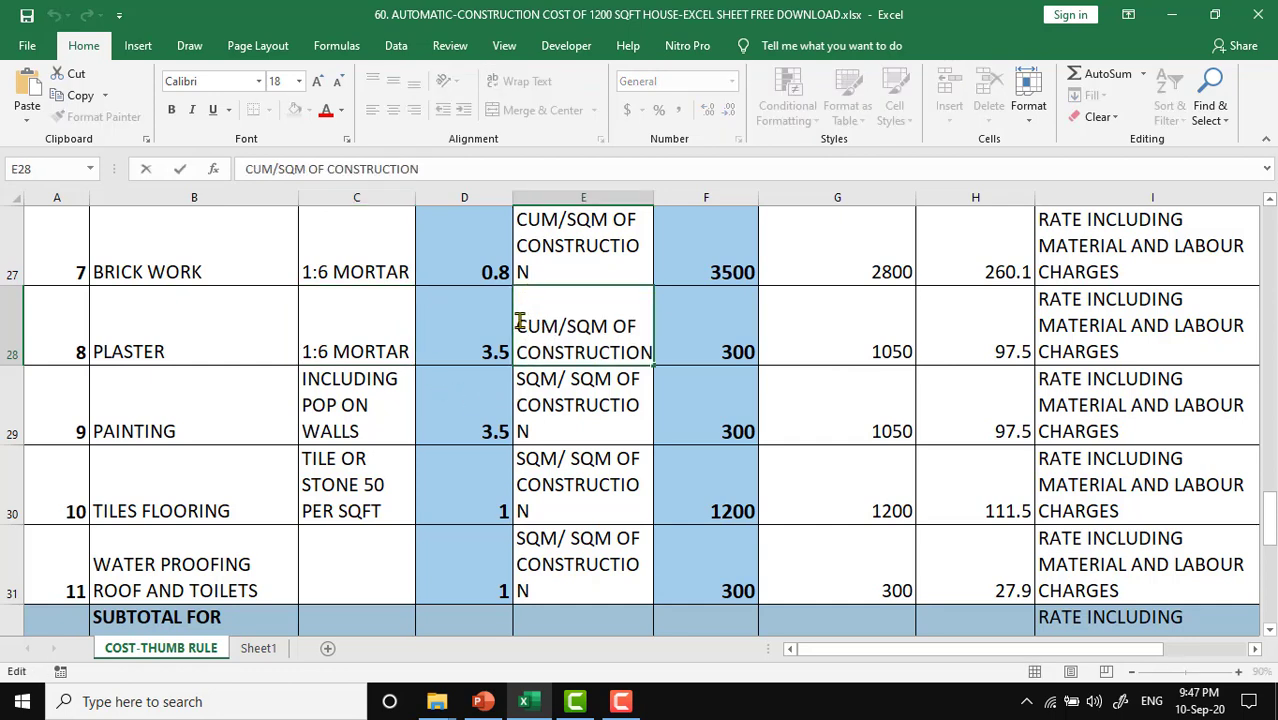
drag(517, 325, 555, 318)
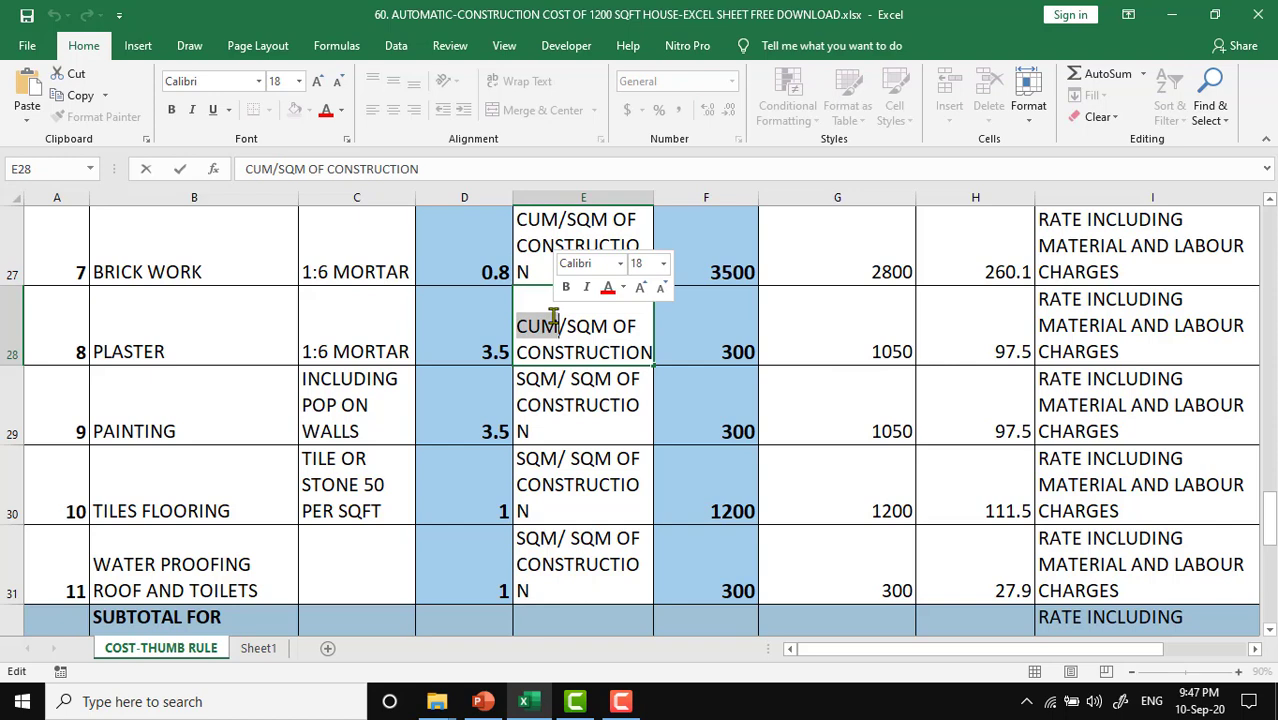
text(sqm)
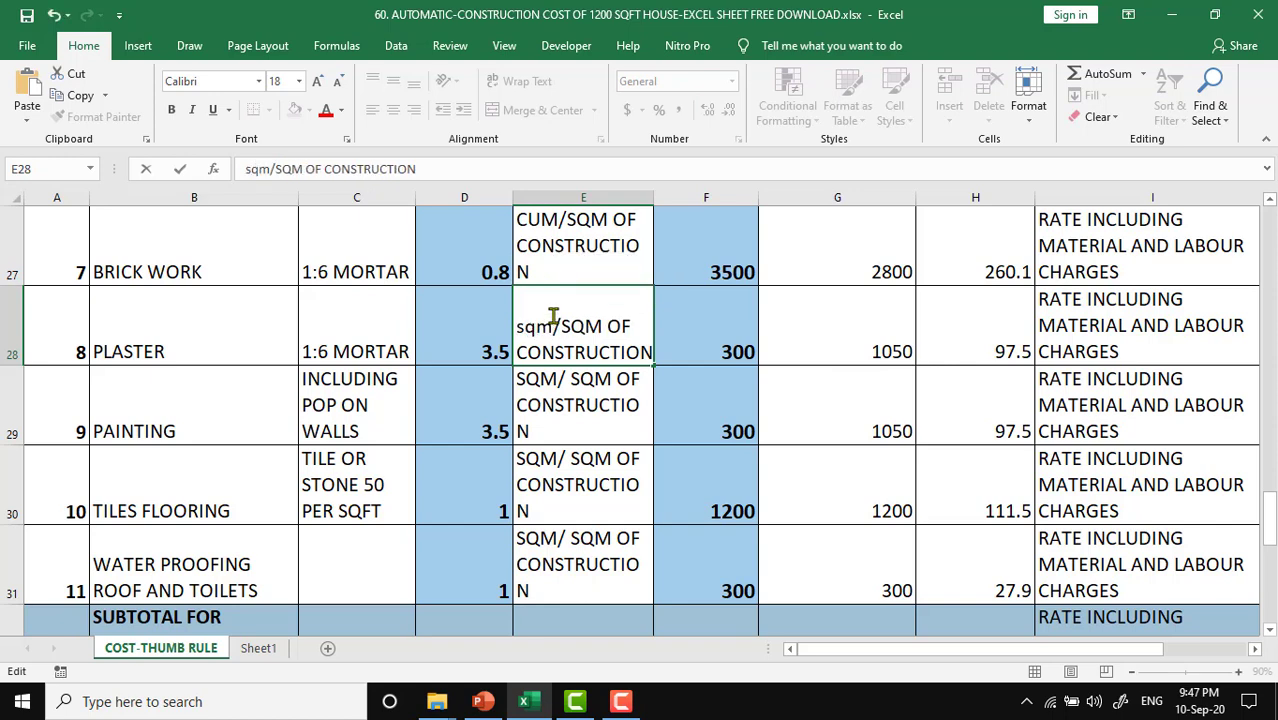
click(736, 305)
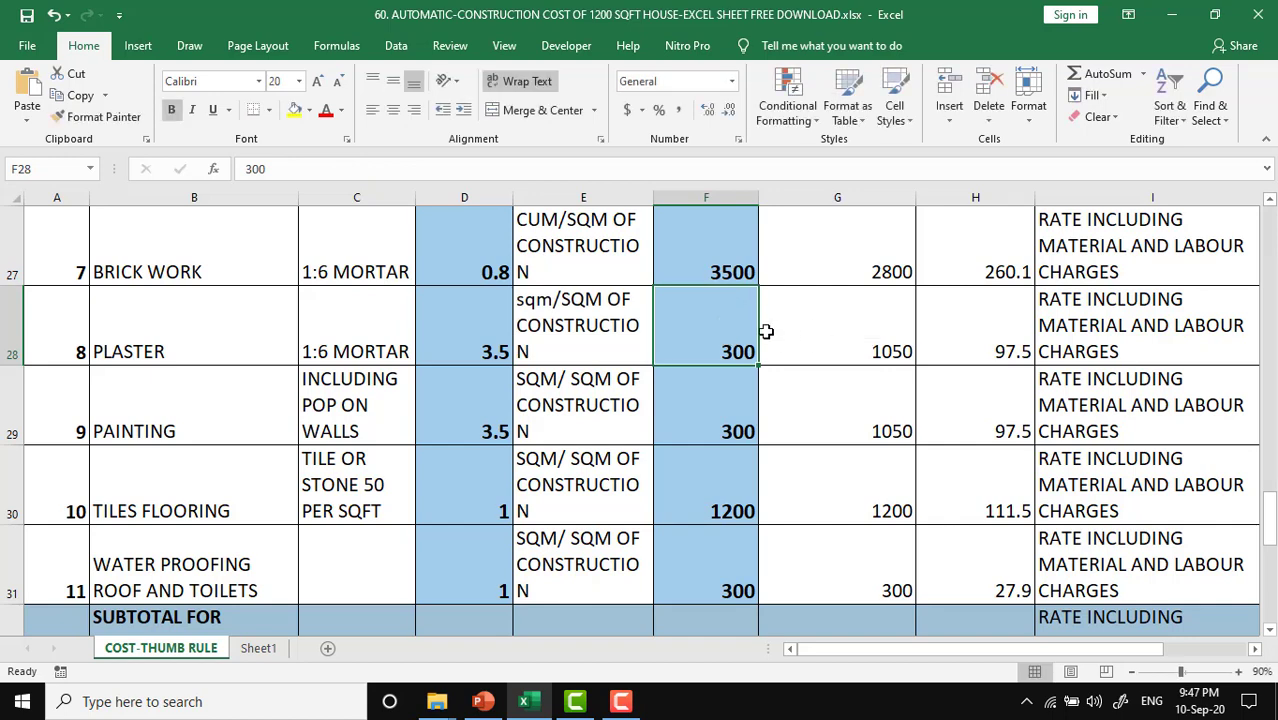
- Review the plaster cost formula, the painting unit and the tiles flooring formulas in rows 28–30
click(827, 331)
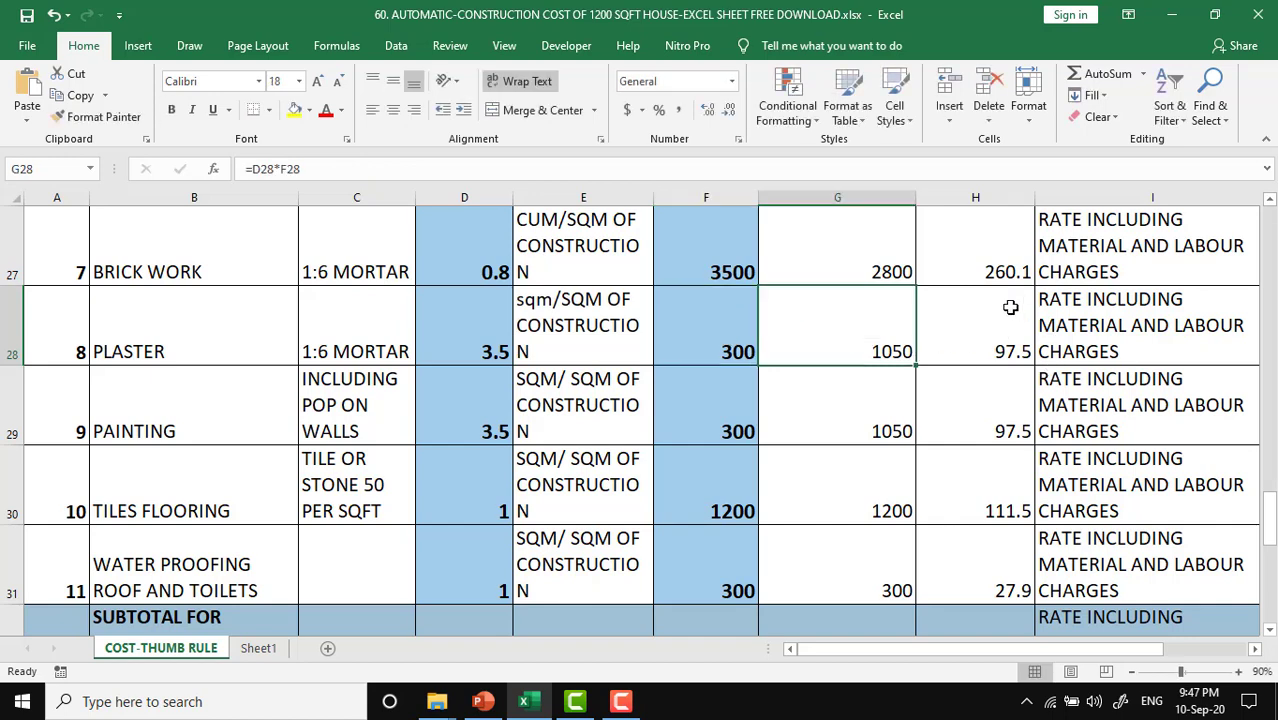
click(195, 424)
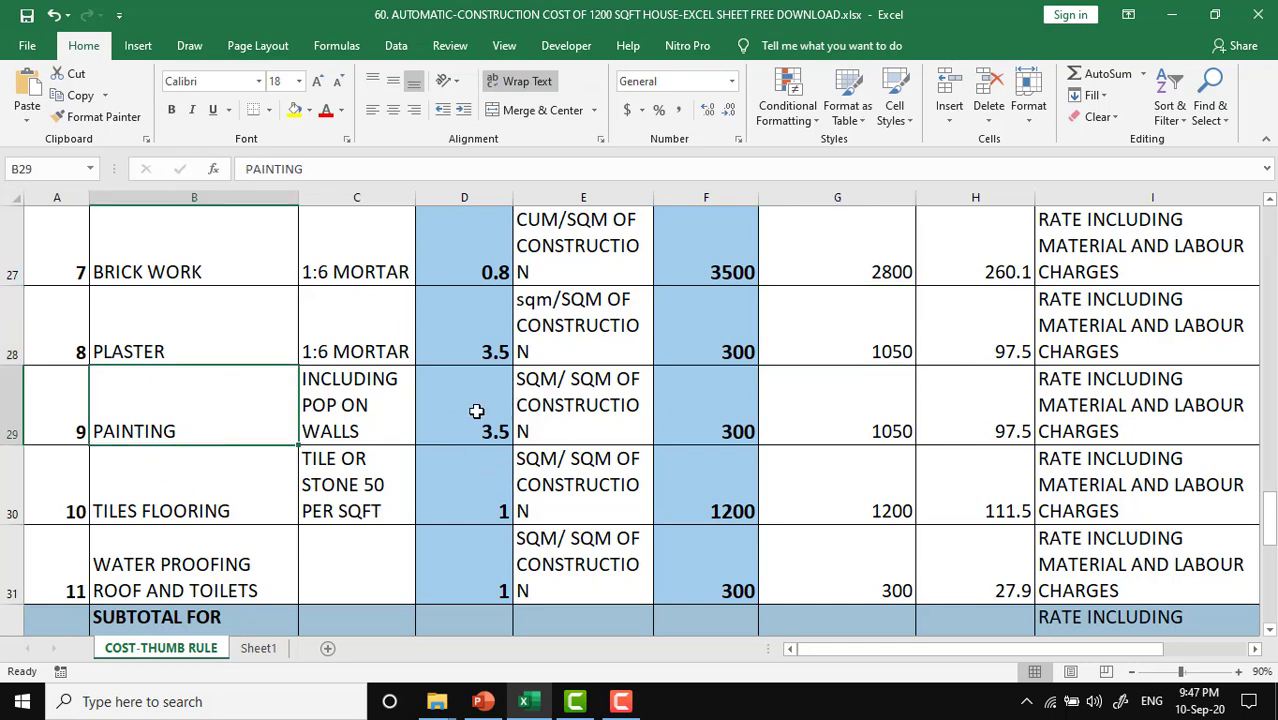
click(627, 400)
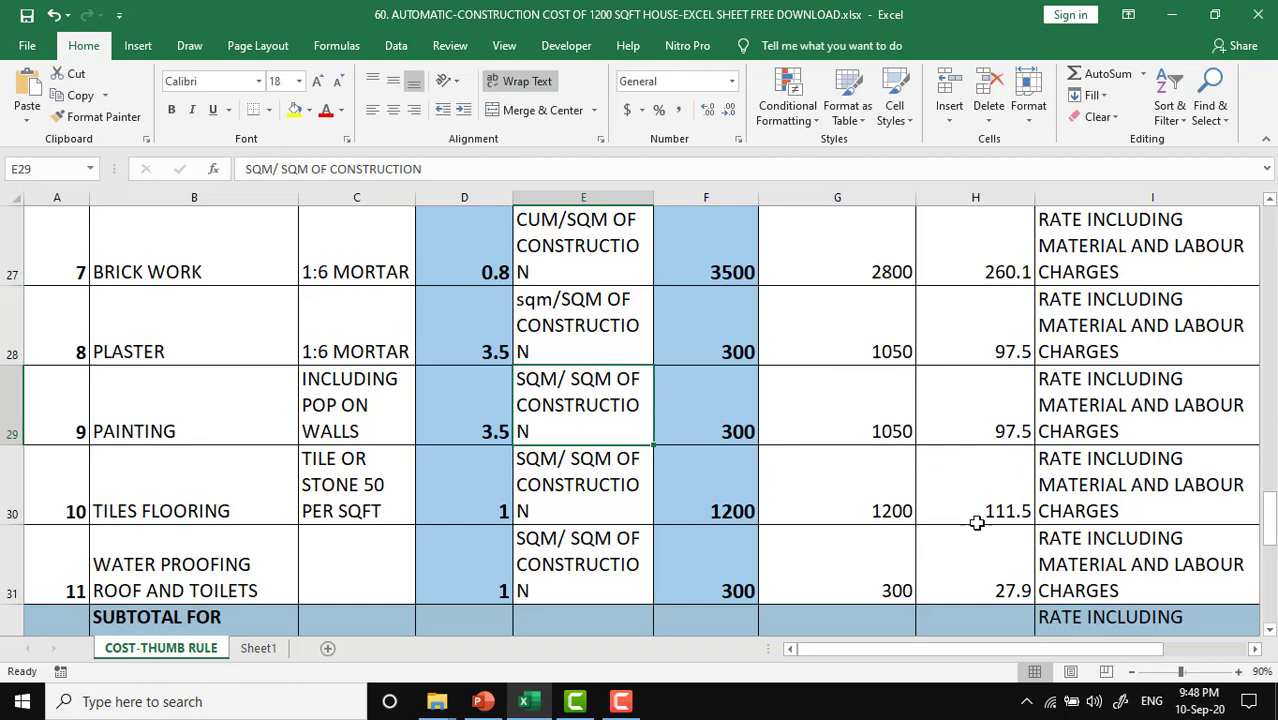
click(976, 482)
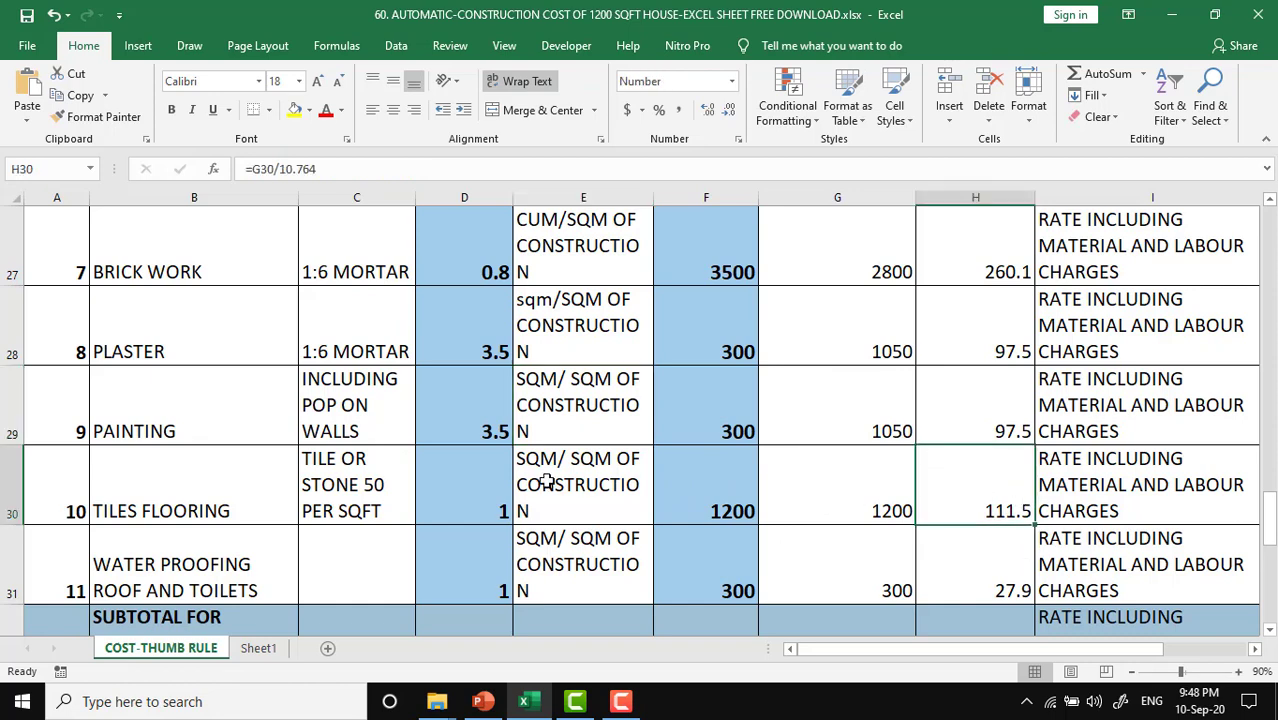
click(484, 487)
scroll(484, 487, down, 1)
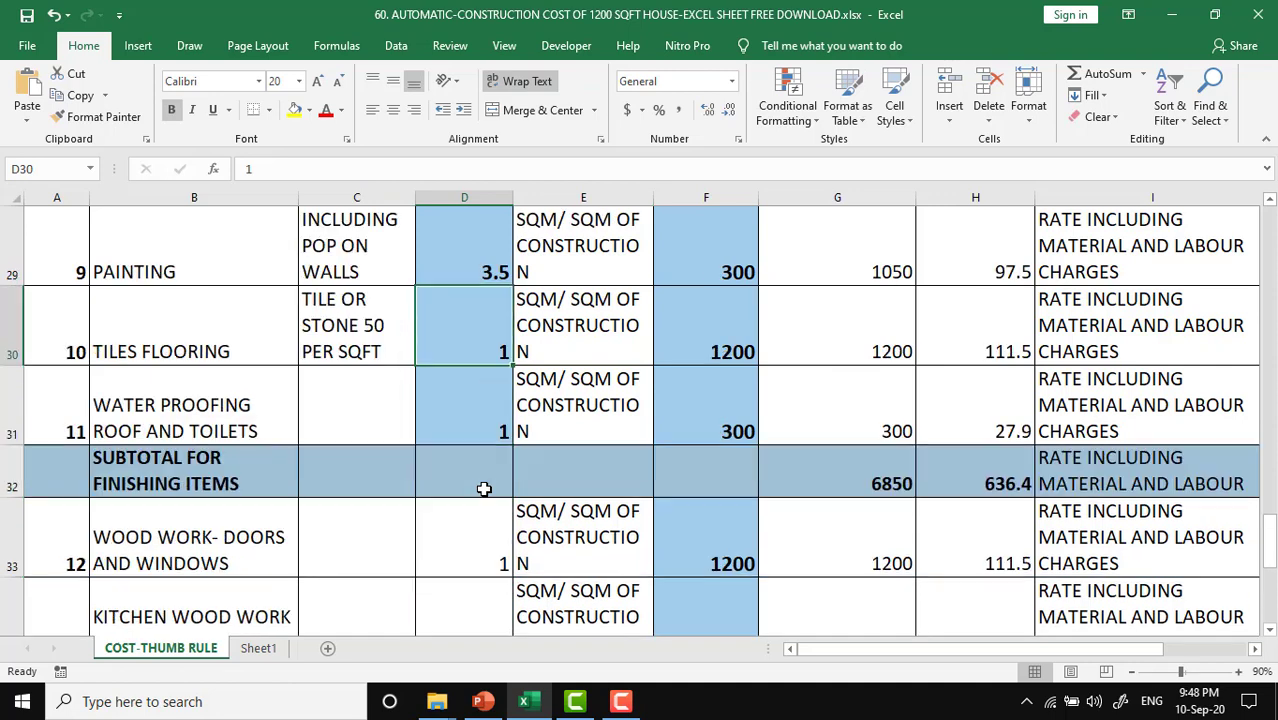
click(205, 405)
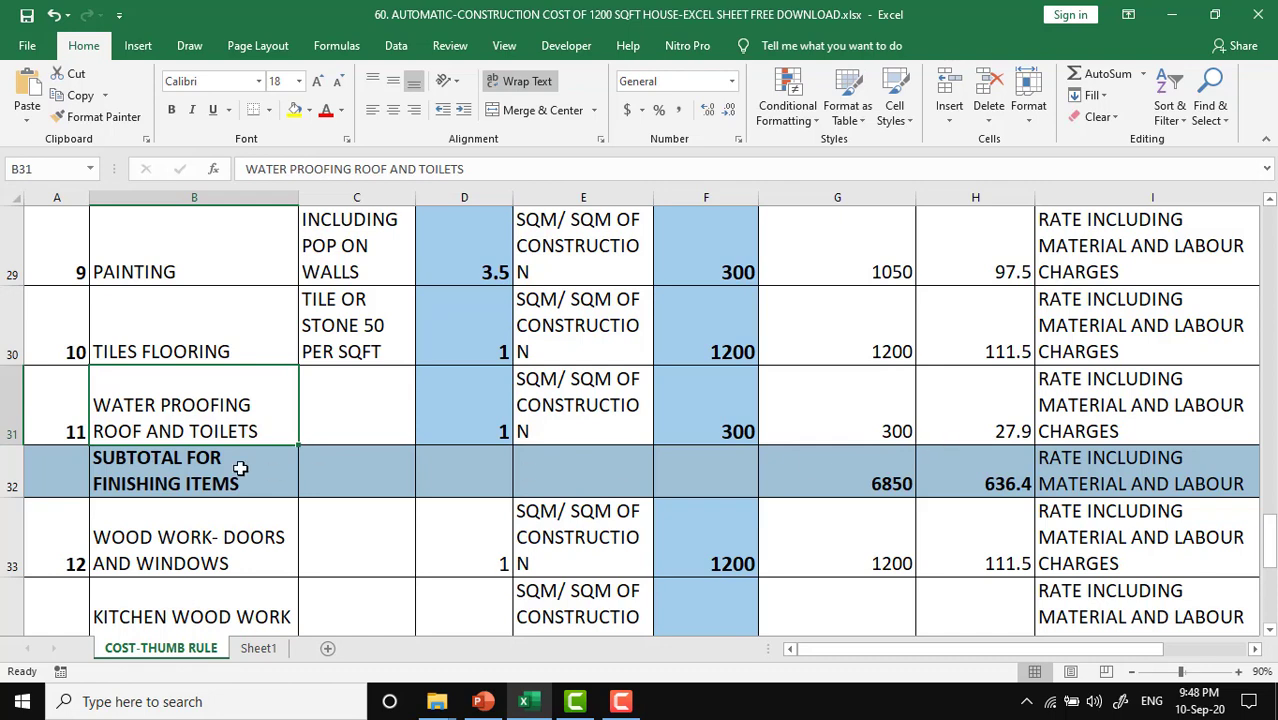
click(176, 464)
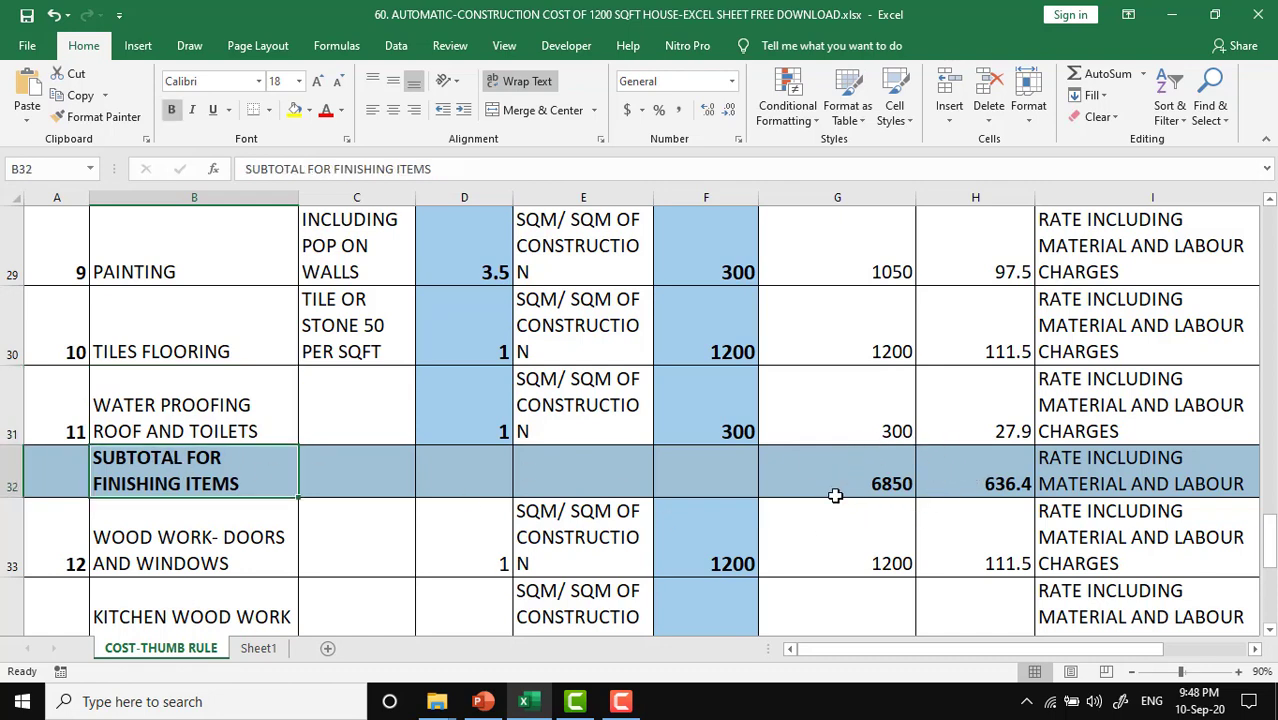
click(975, 464)
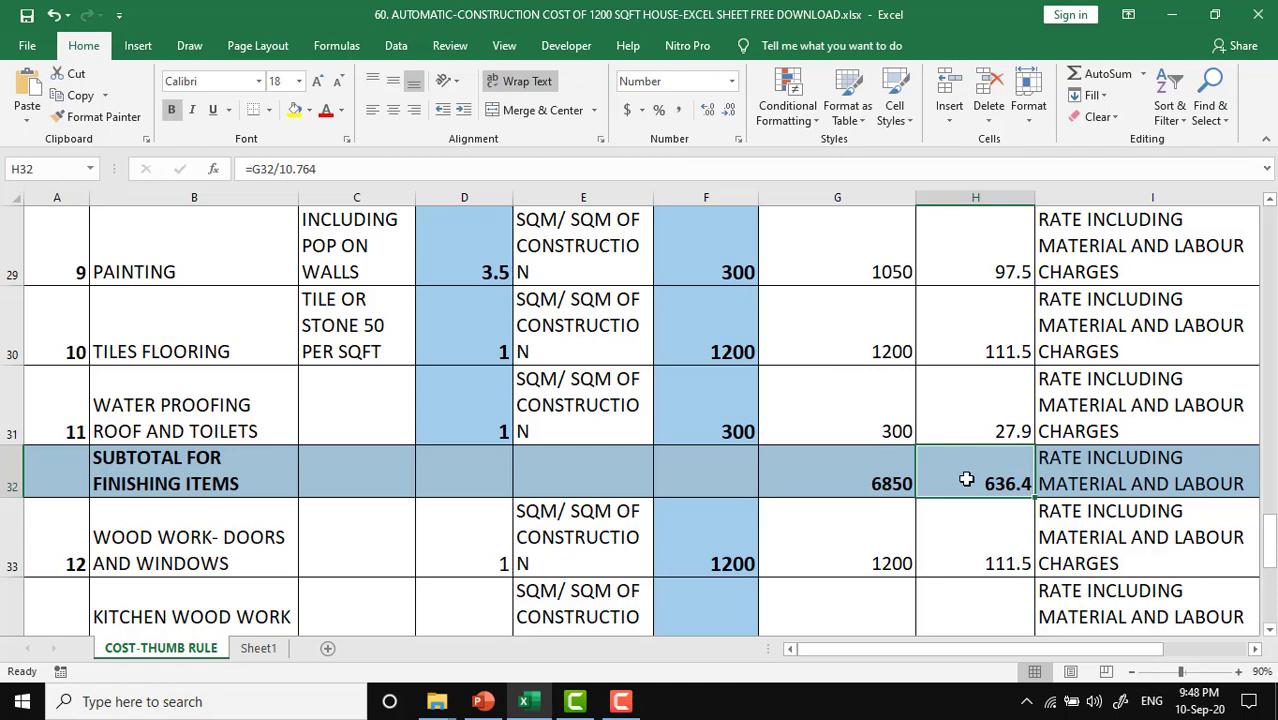
click(174, 550)
scroll(174, 550, down, 1)
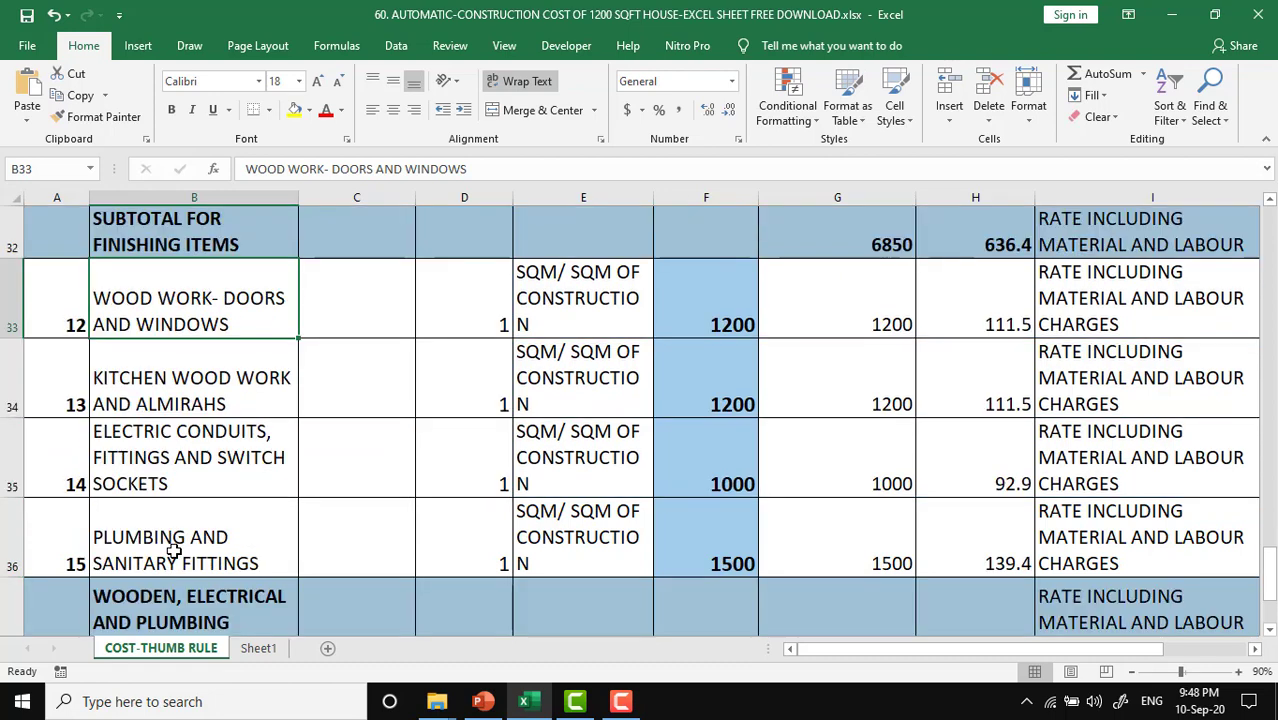
click(218, 387)
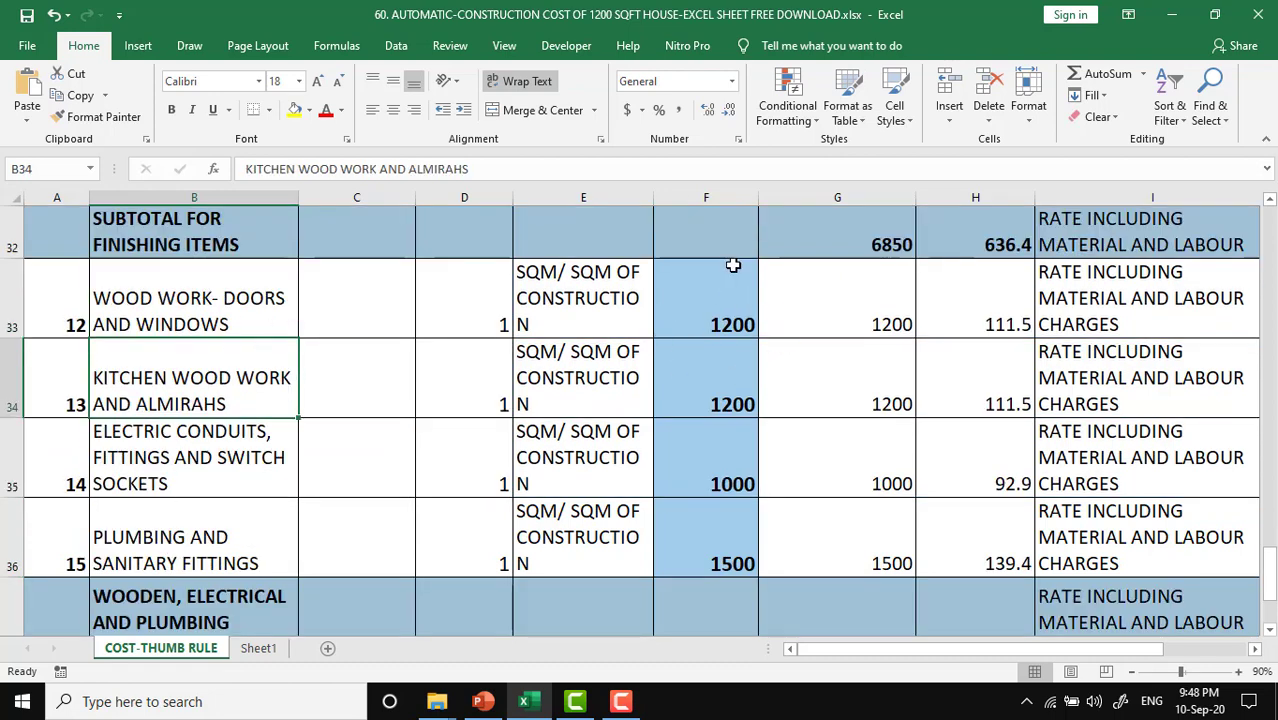
click(1010, 318)
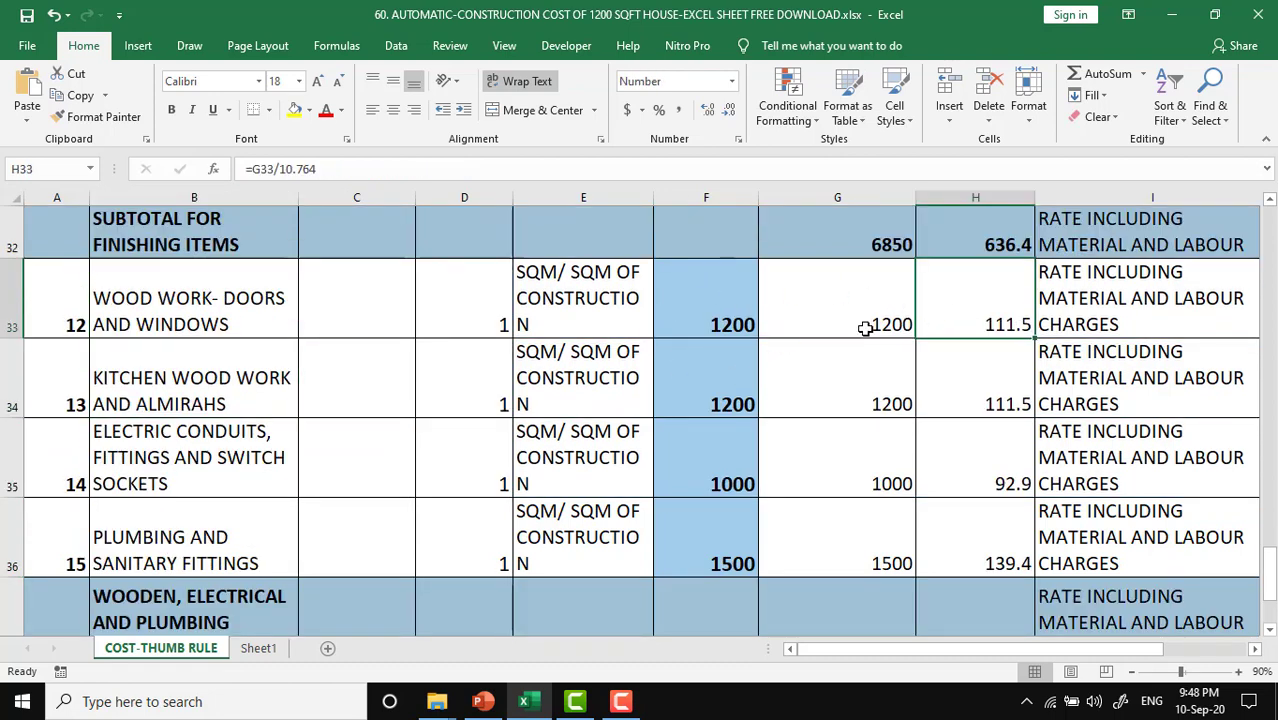
click(107, 385)
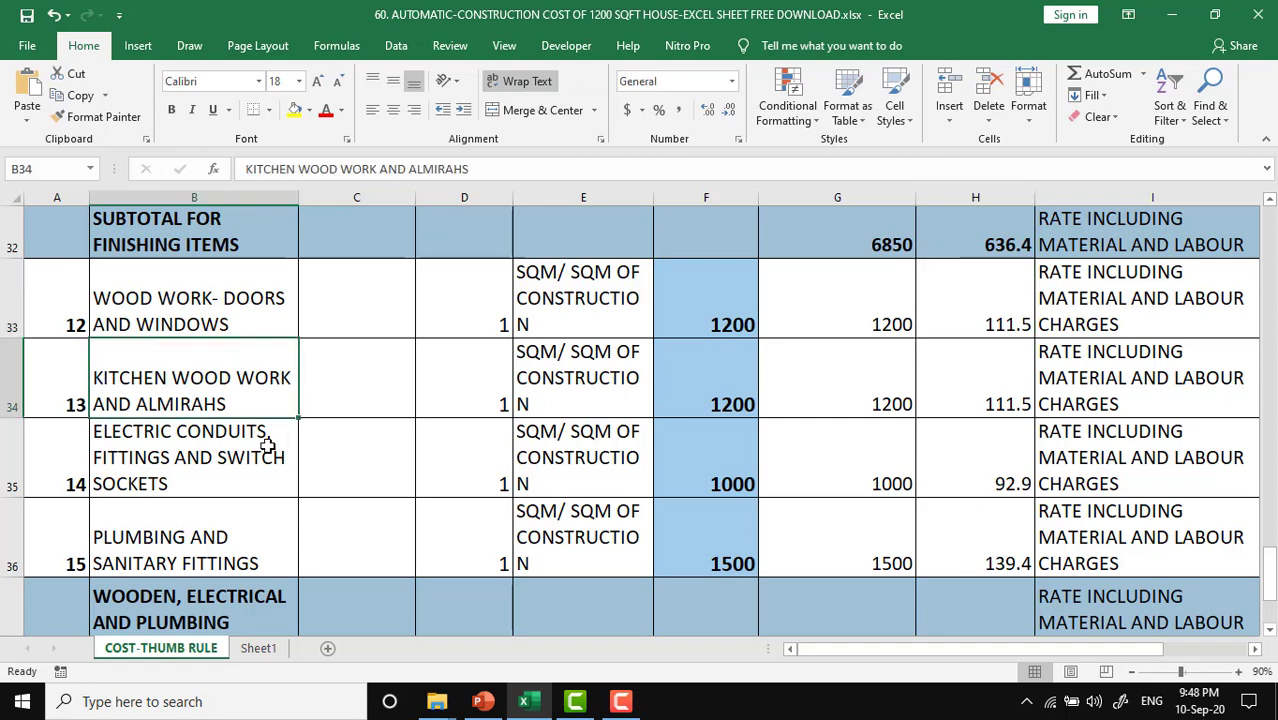
click(276, 320)
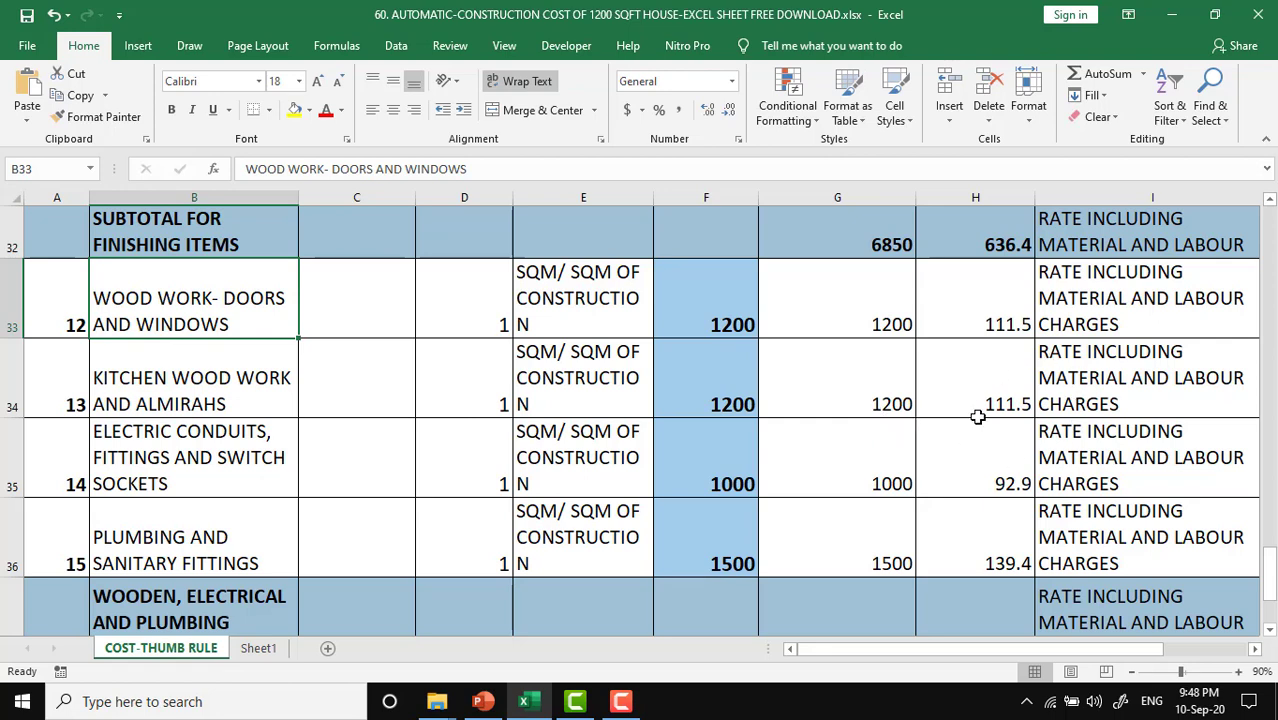
click(256, 458)
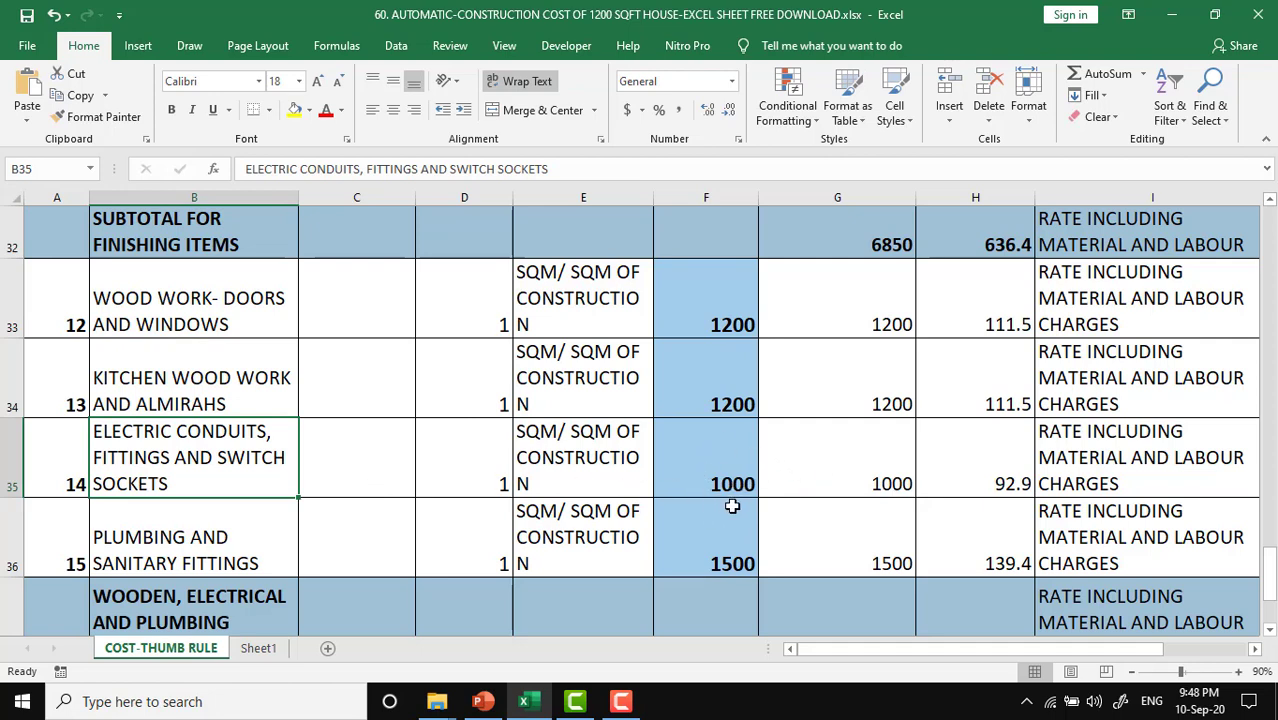
click(732, 461)
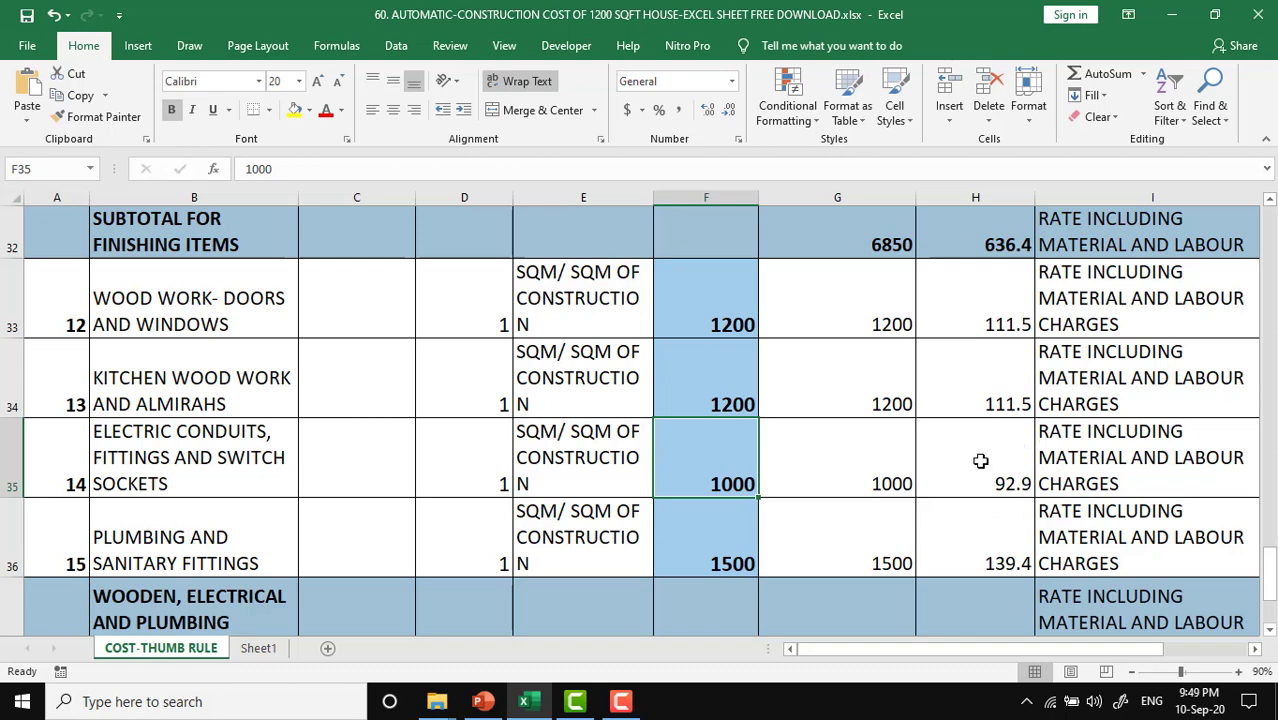
click(222, 556)
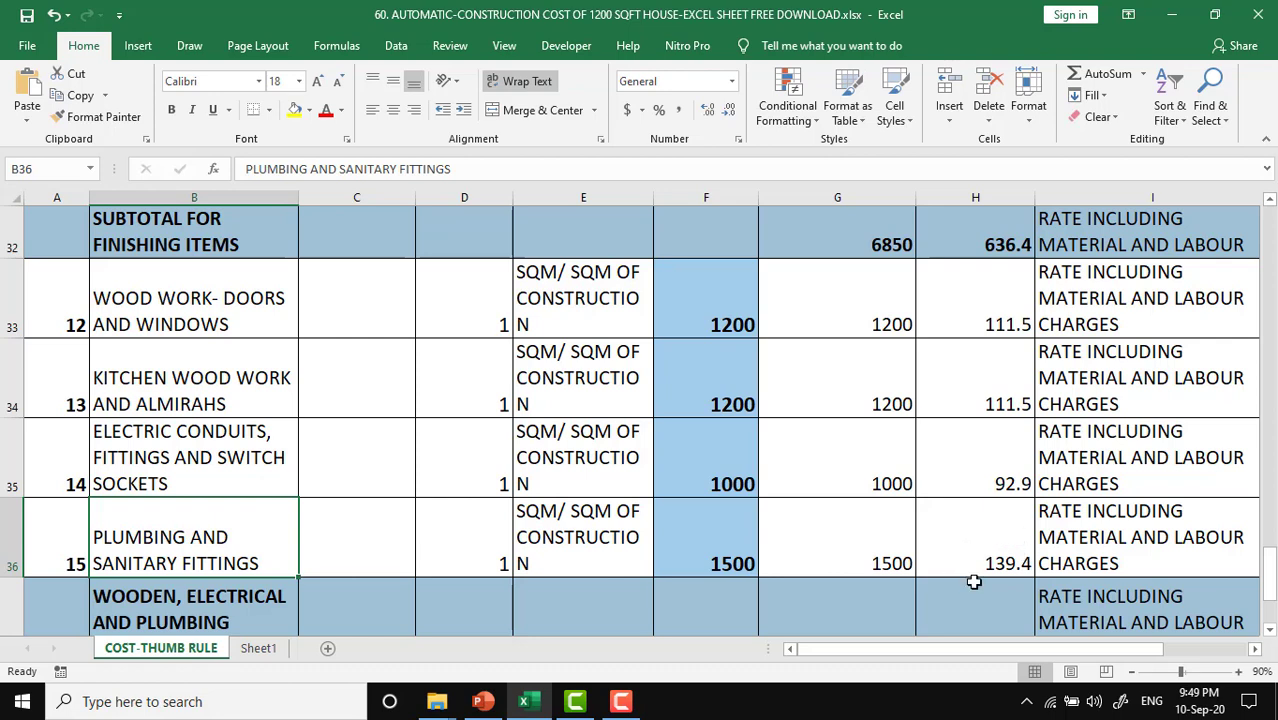
scroll(966, 577, down, 1)
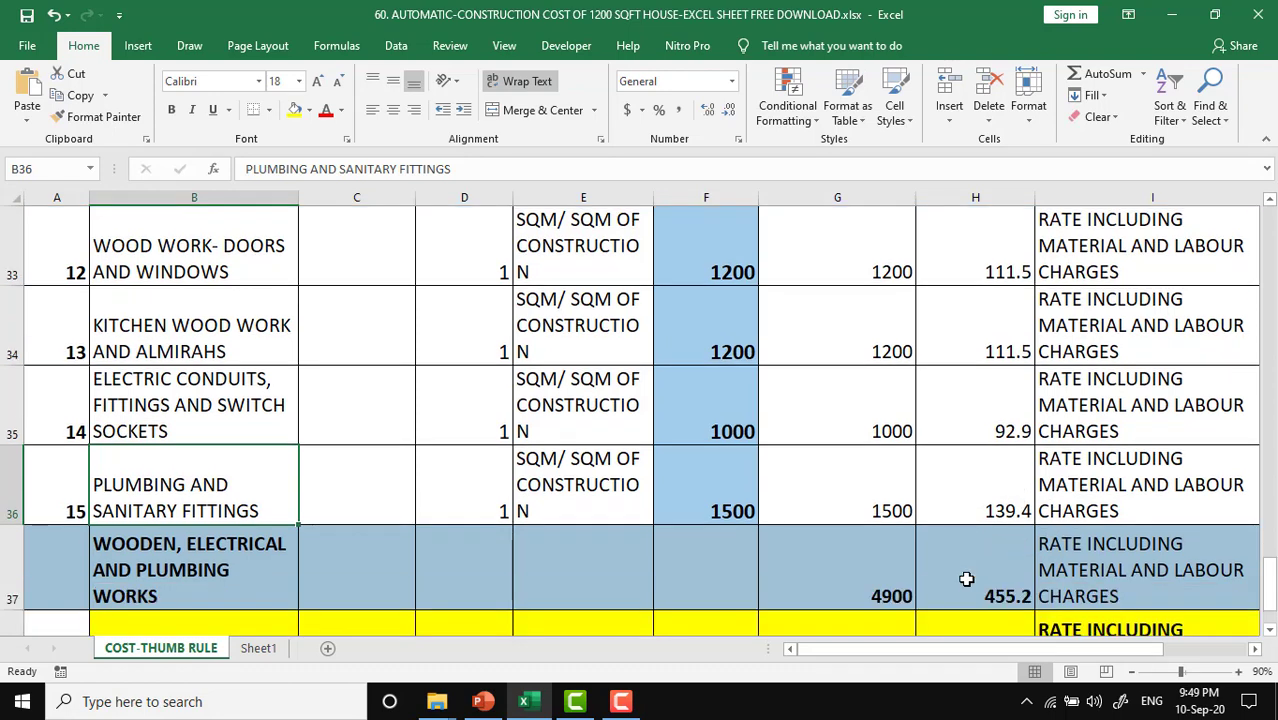
click(216, 571)
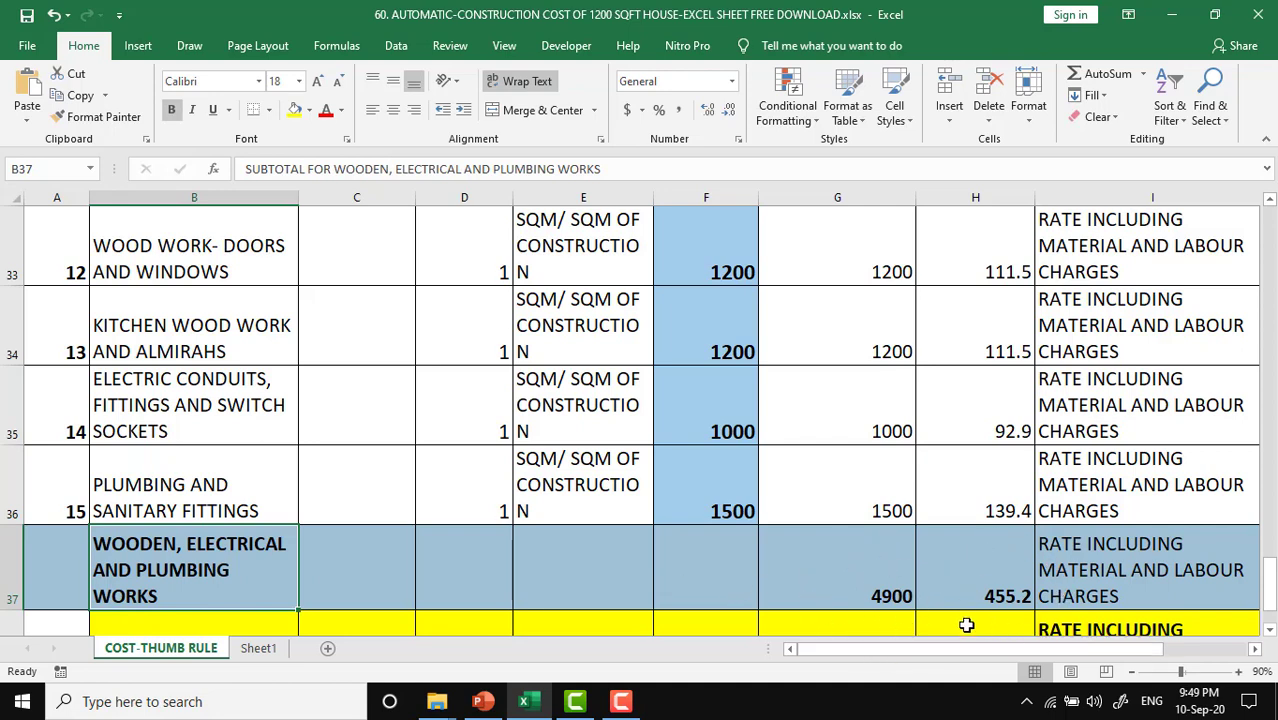
scroll(1047, 604, down, 1)
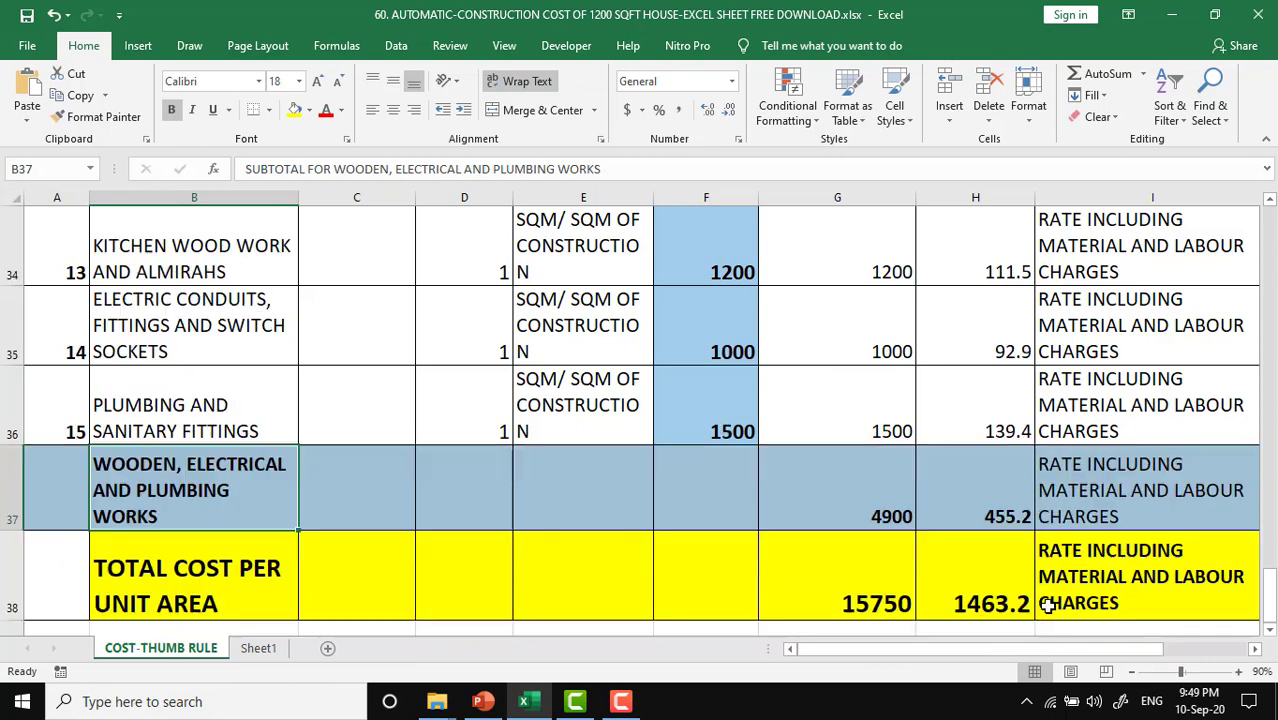
scroll(1047, 604, down, 1)
click(173, 480)
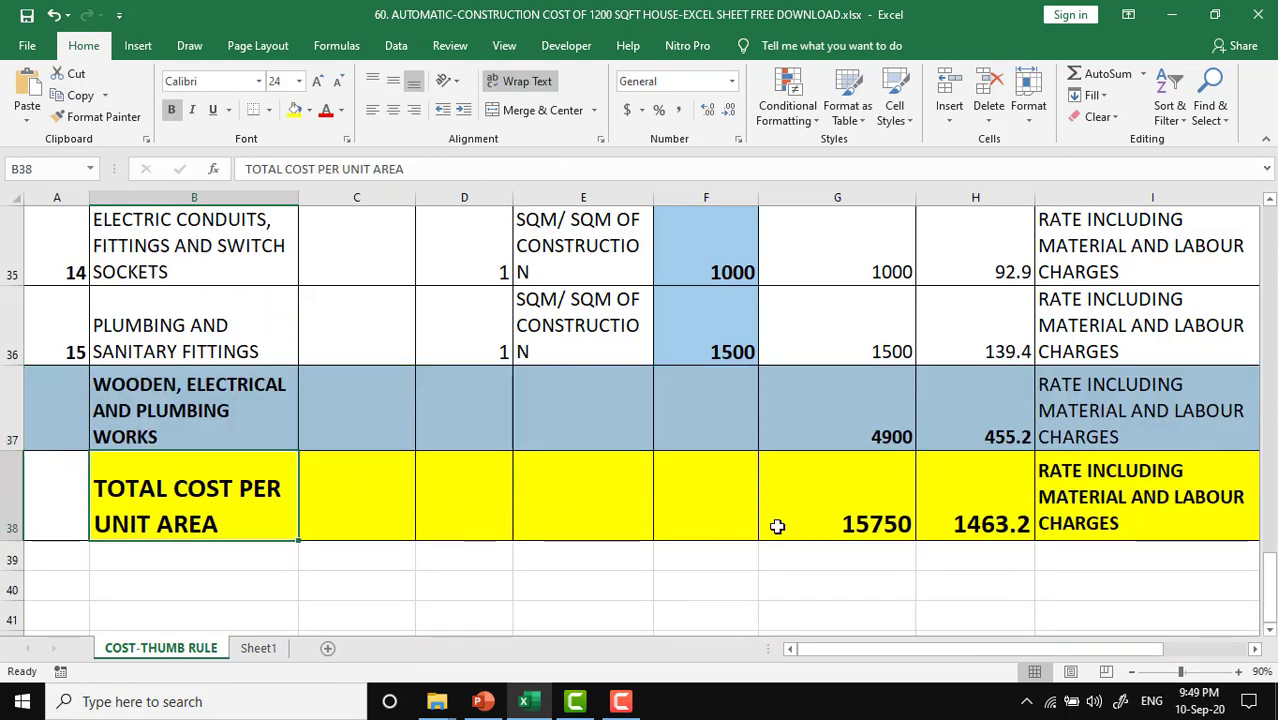
click(860, 515)
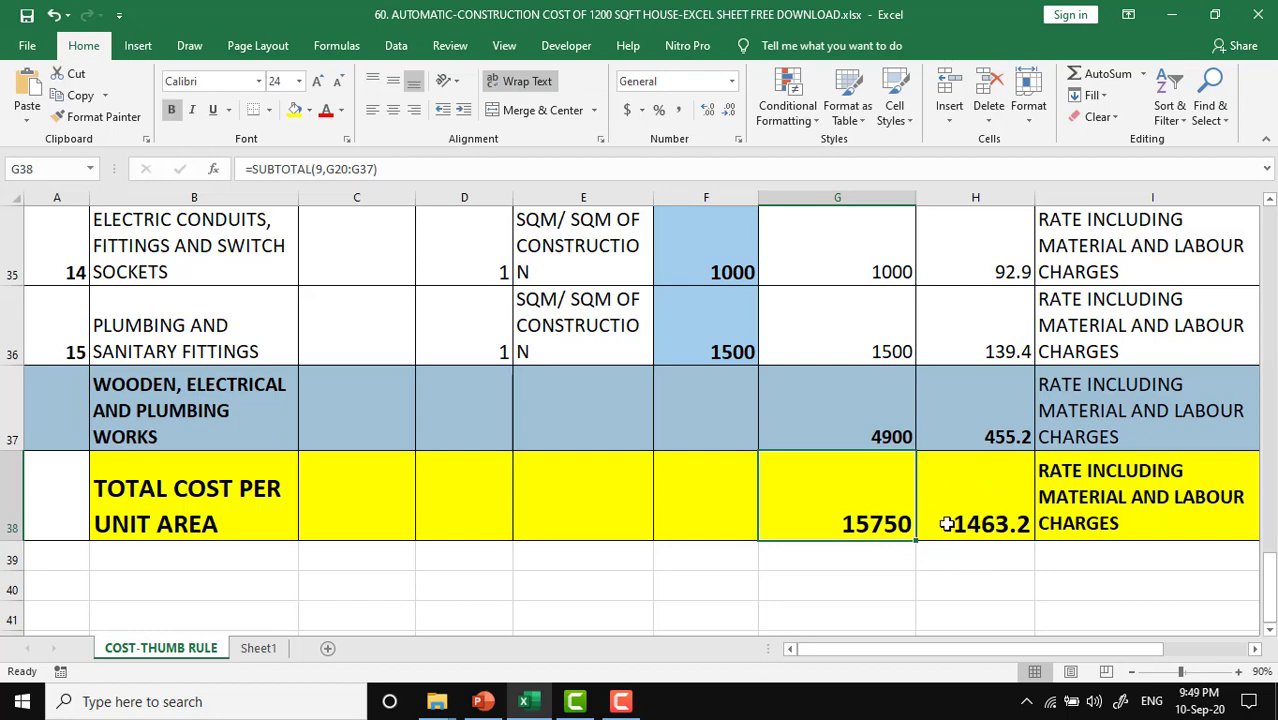
scroll(757, 505, up, 1)
scroll(757, 505, up, 2)
scroll(757, 505, up, 3)
scroll(757, 505, up, 3)
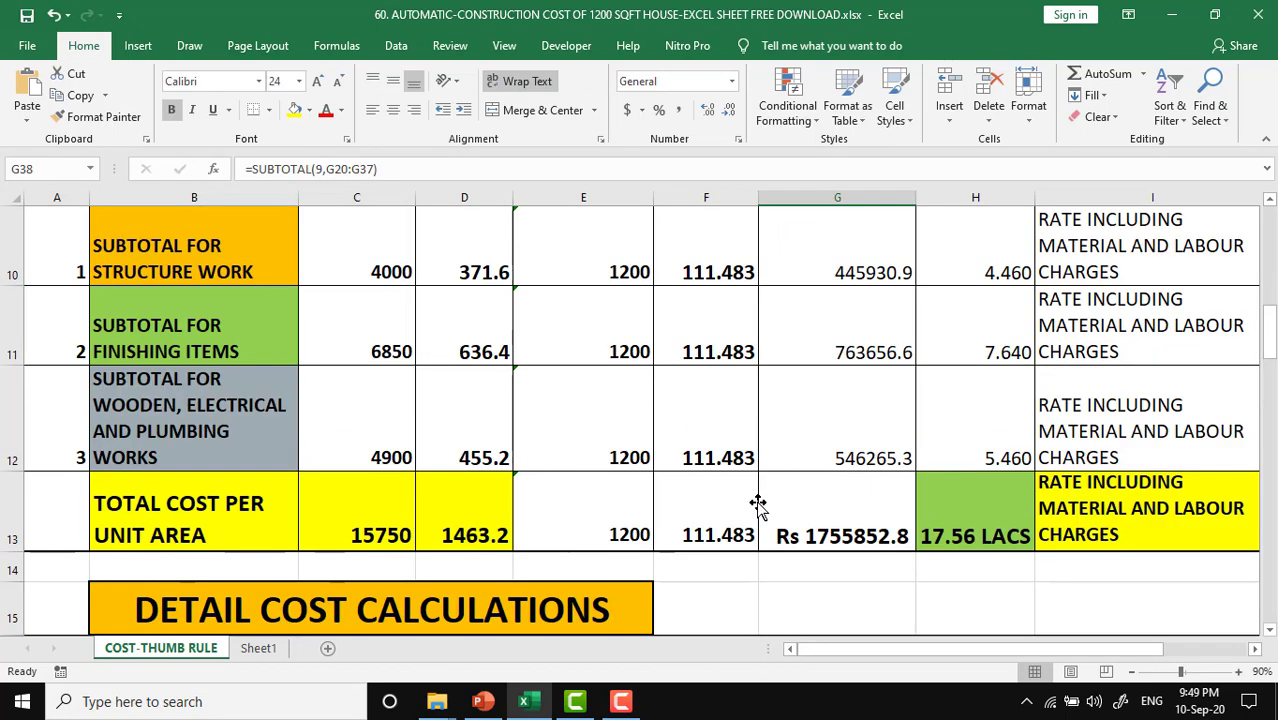
scroll(757, 505, up, 2)
scroll(757, 505, up, 1)
click(728, 407)
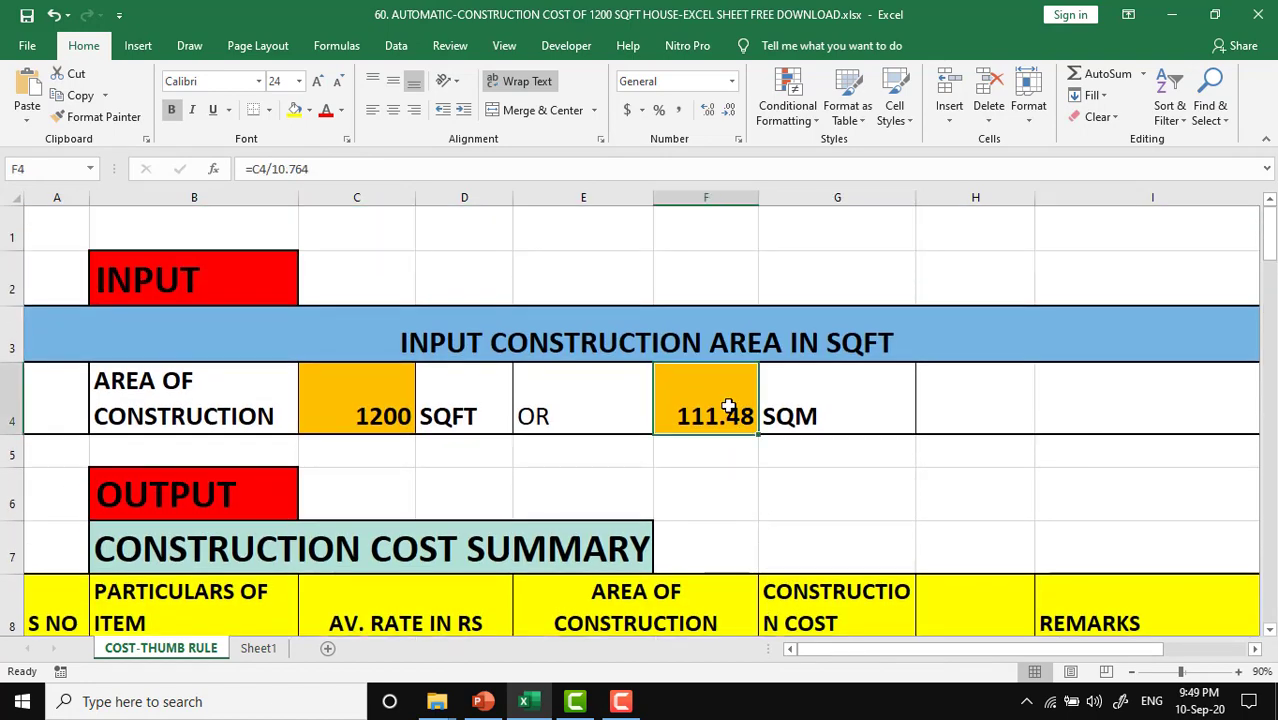
scroll(728, 407, down, 2)
scroll(727, 408, down, 1)
scroll(640, 402, down, 1)
scroll(641, 401, down, 1)
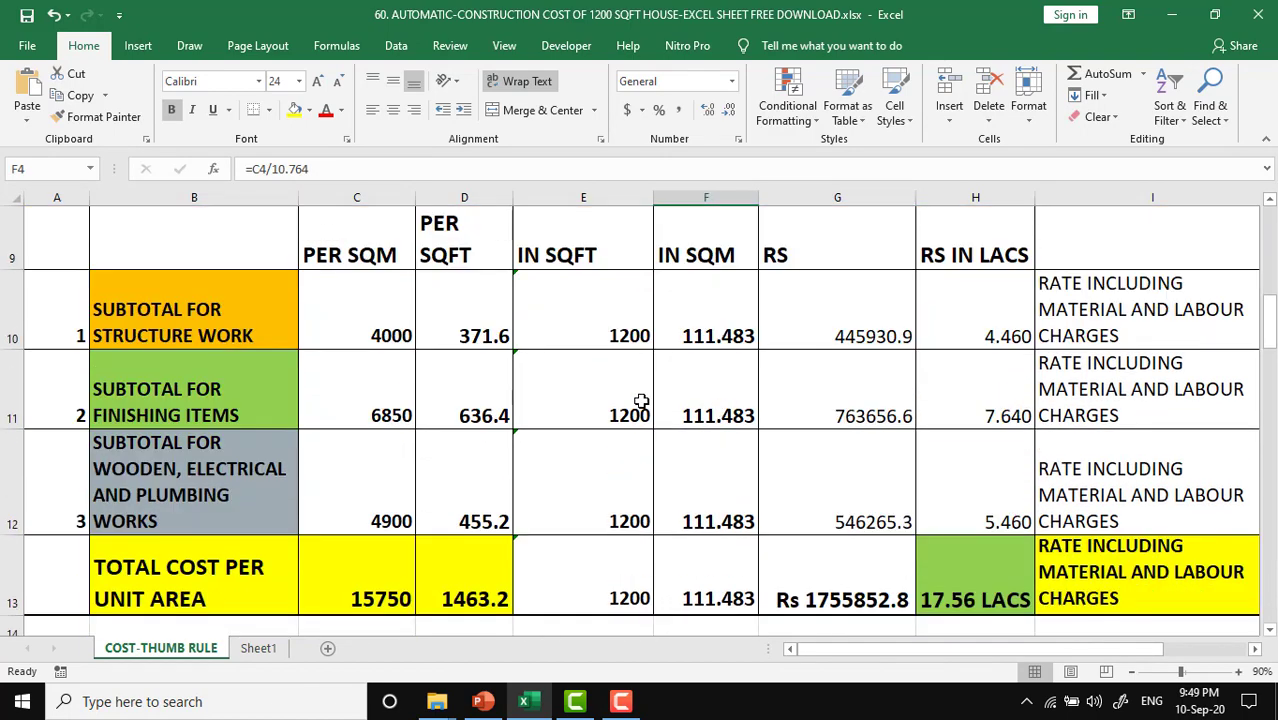
click(362, 315)
click(548, 311)
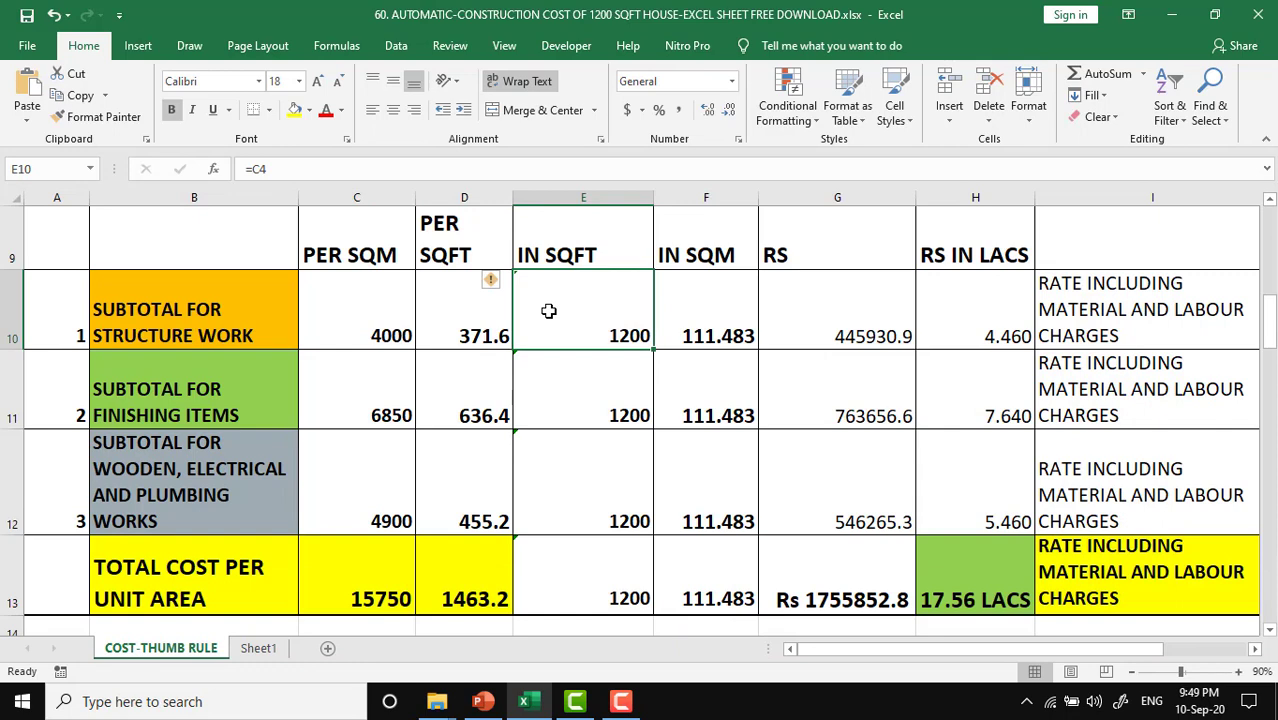
click(725, 311)
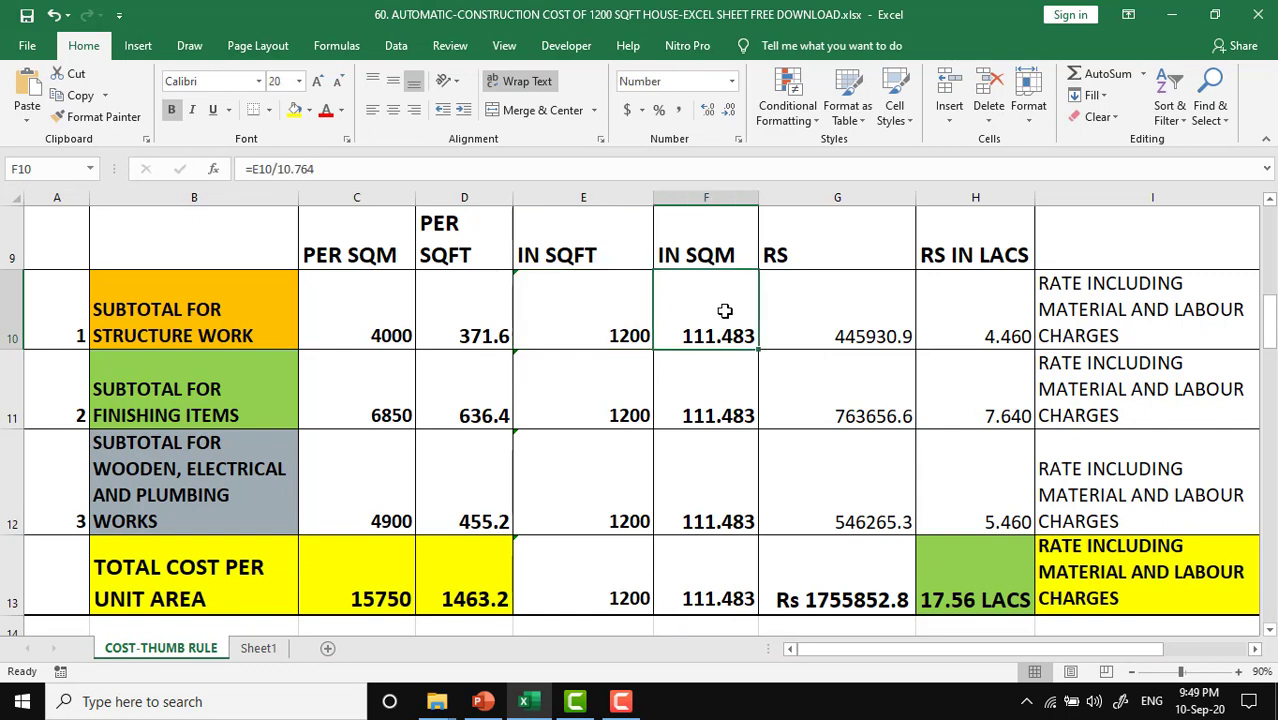
click(958, 324)
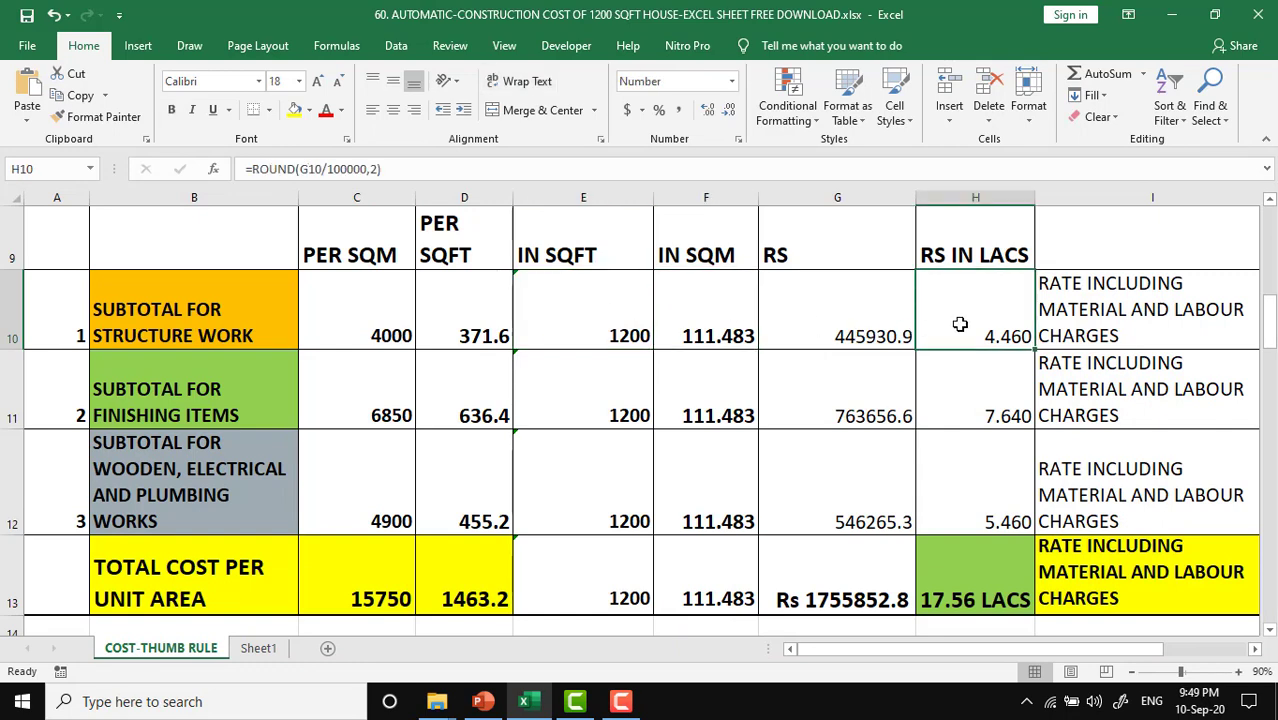
scroll(960, 324, down, 1)
scroll(960, 324, up, 1)
click(211, 310)
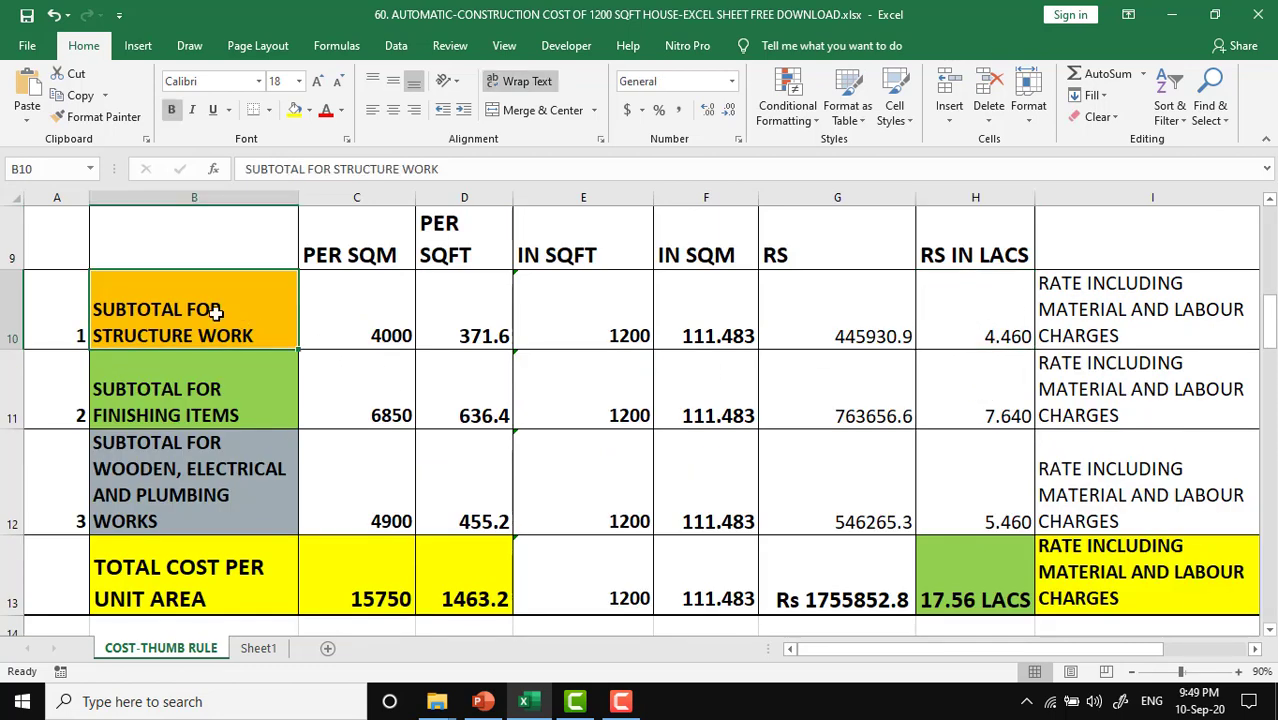
click(237, 425)
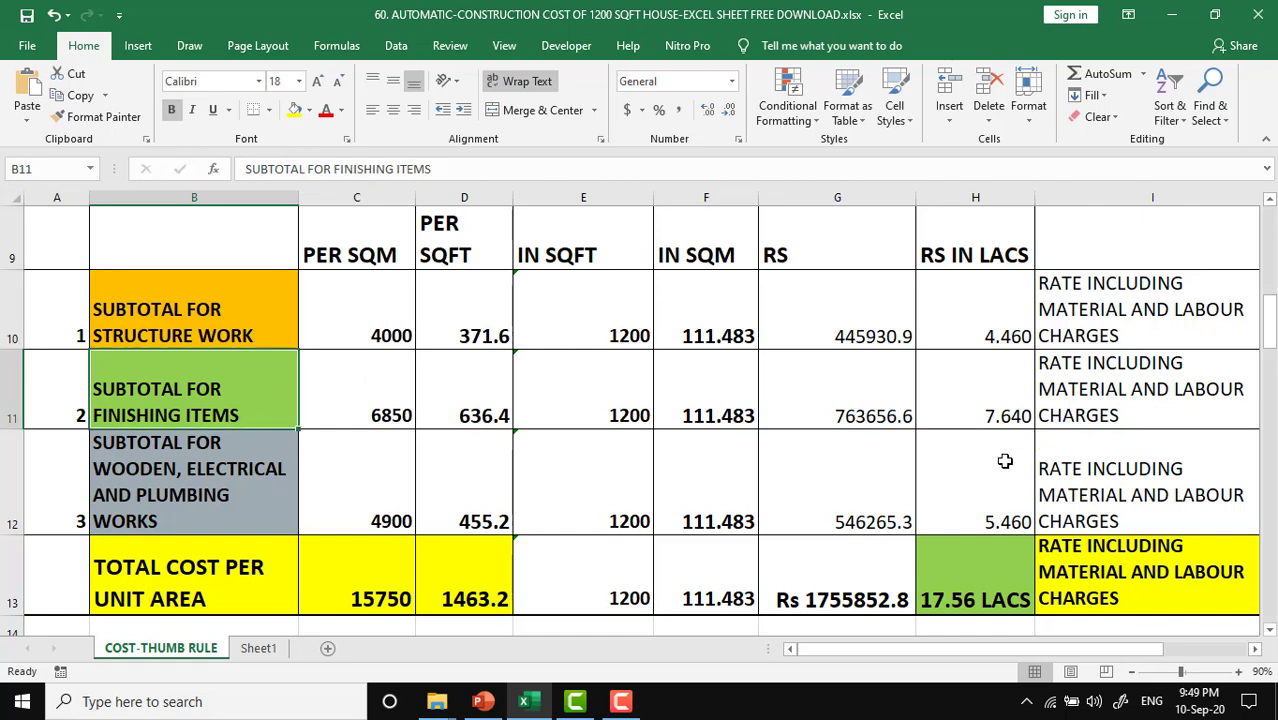
click(266, 517)
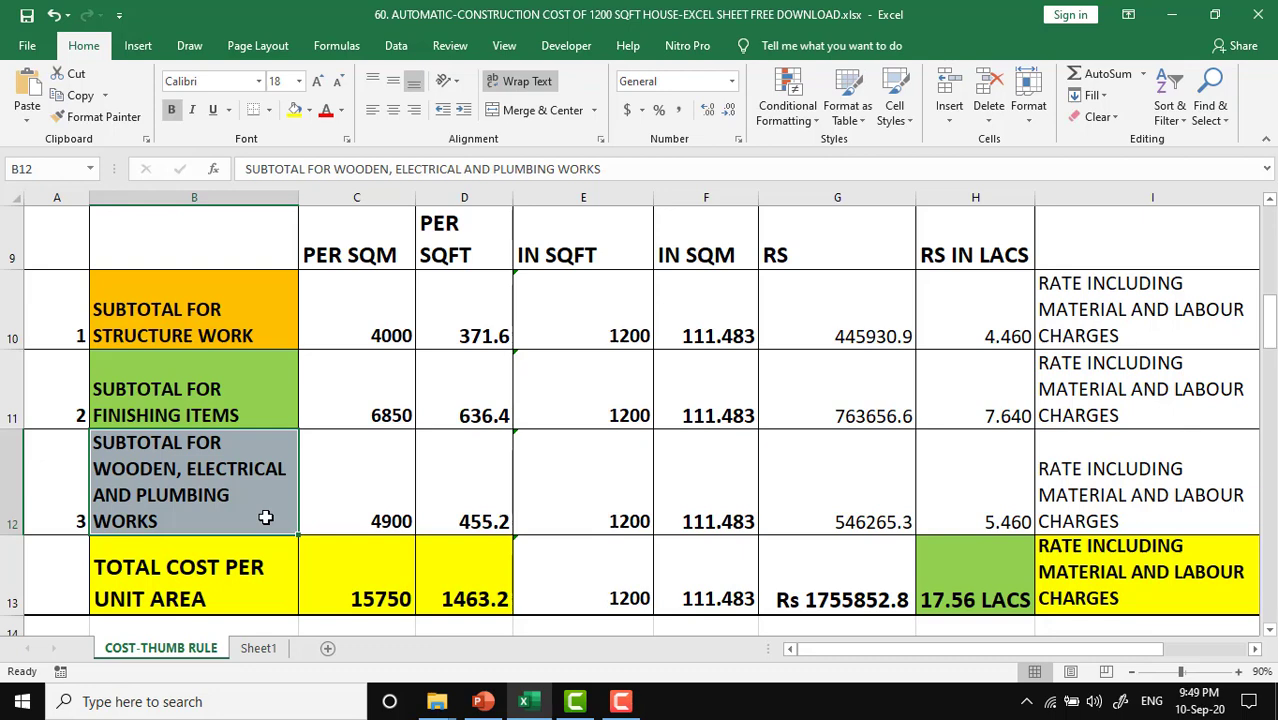
click(963, 490)
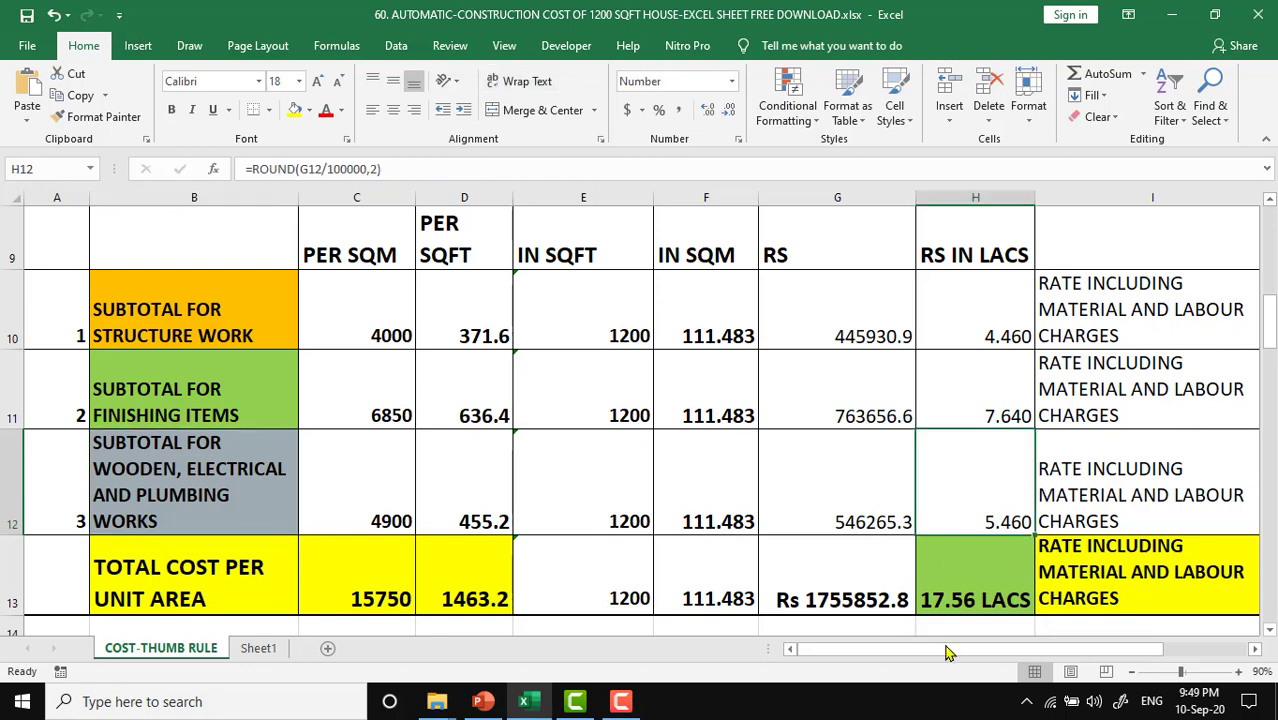
click(973, 590)
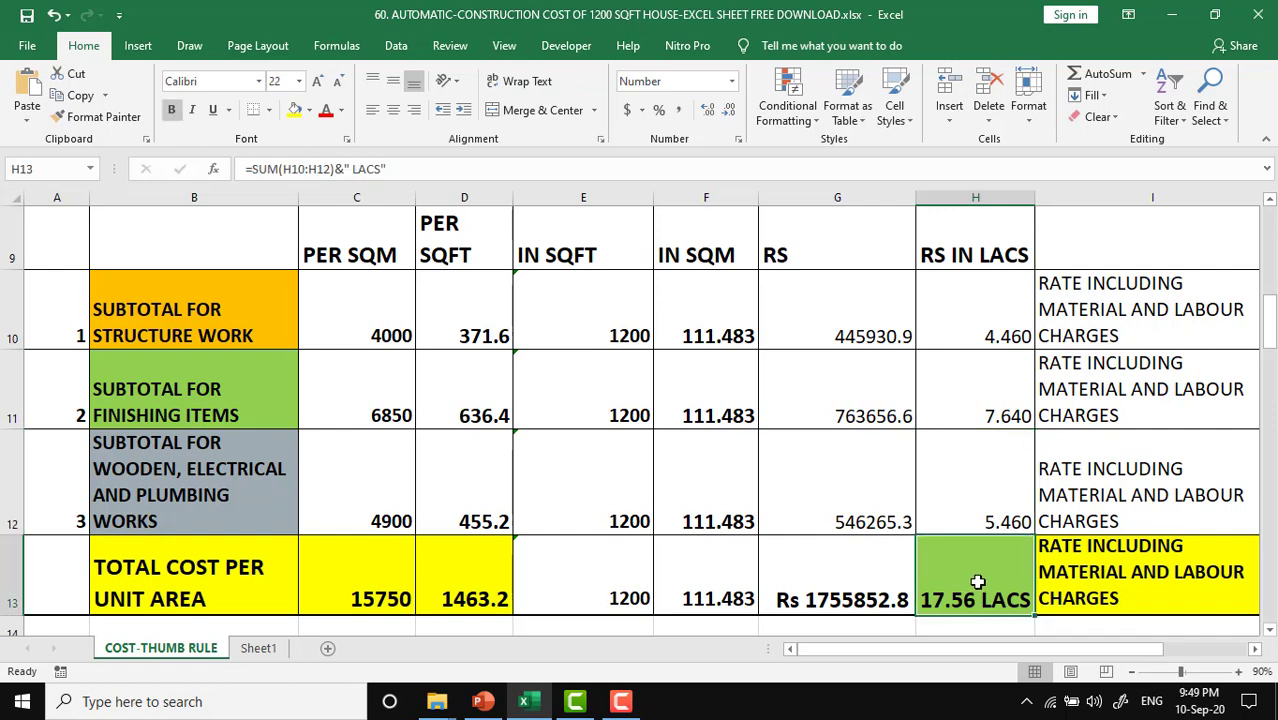
scroll(976, 585, up, 1)
scroll(978, 582, up, 1)
scroll(978, 582, up, 2)
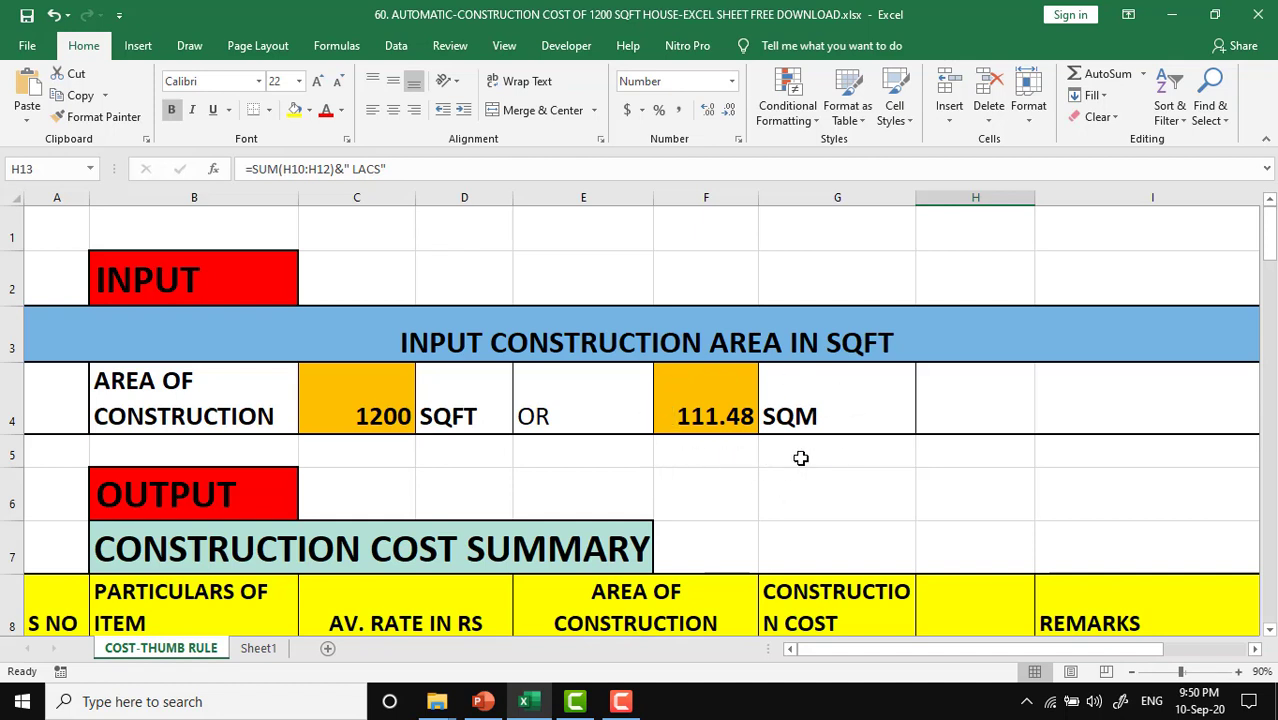
scroll(801, 458, down, 3)
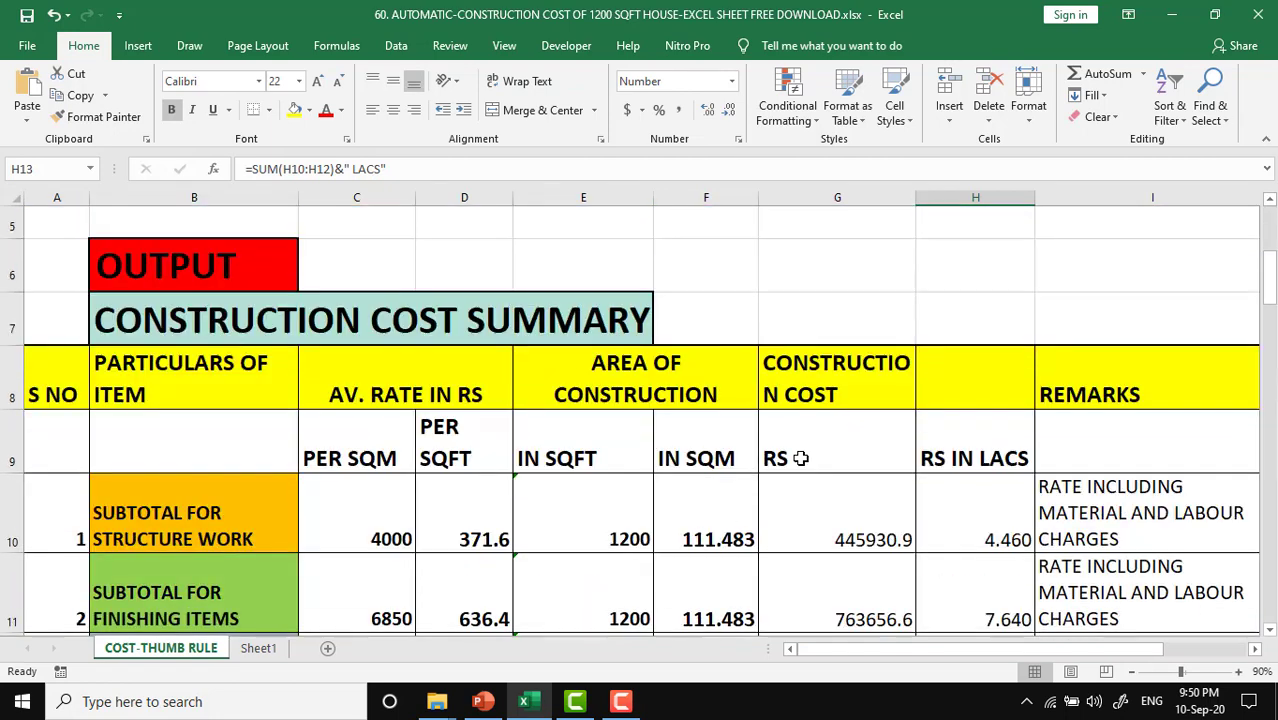
scroll(801, 458, down, 1)
scroll(801, 458, down, 3)
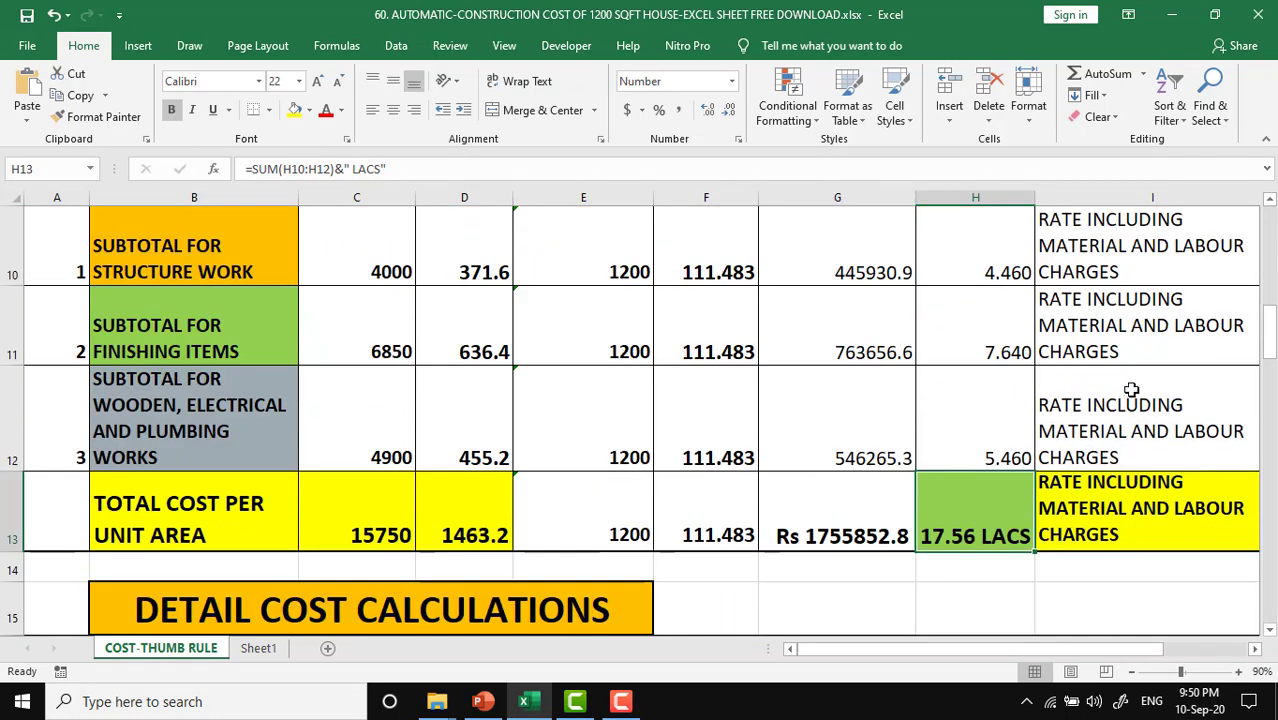
click(1131, 389)
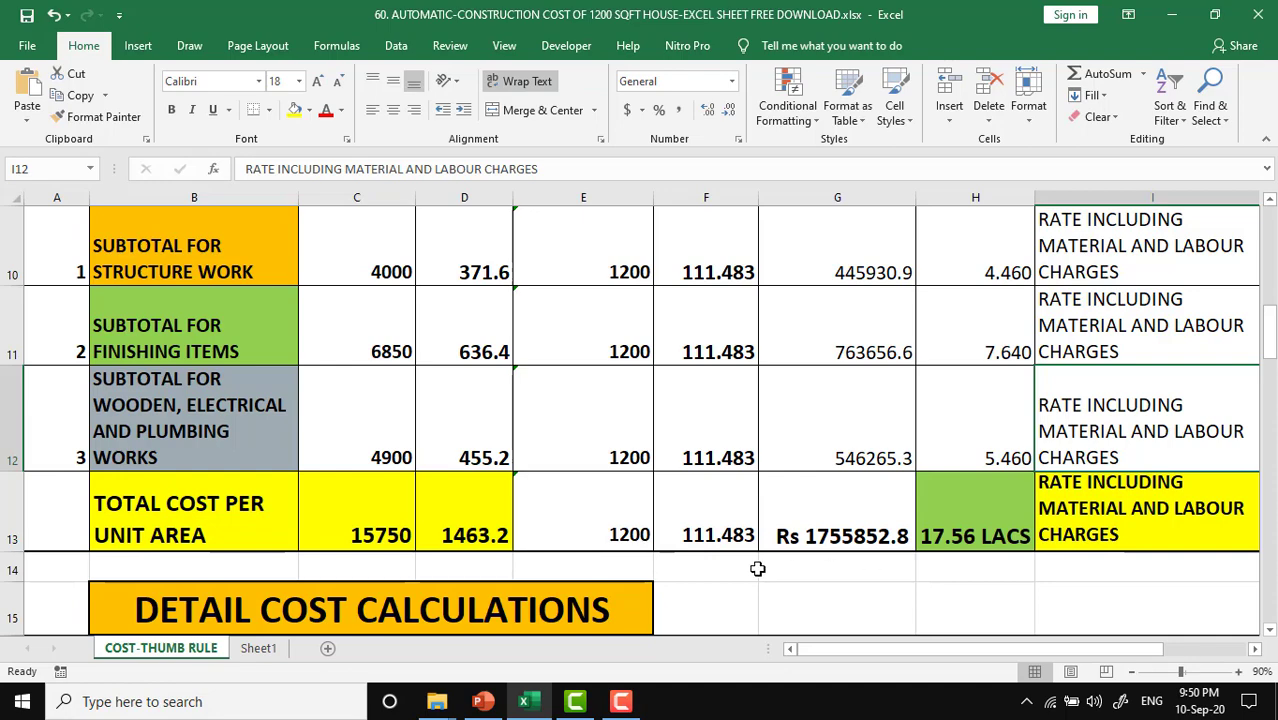
scroll(757, 568, up, 1)
scroll(767, 547, up, 1)
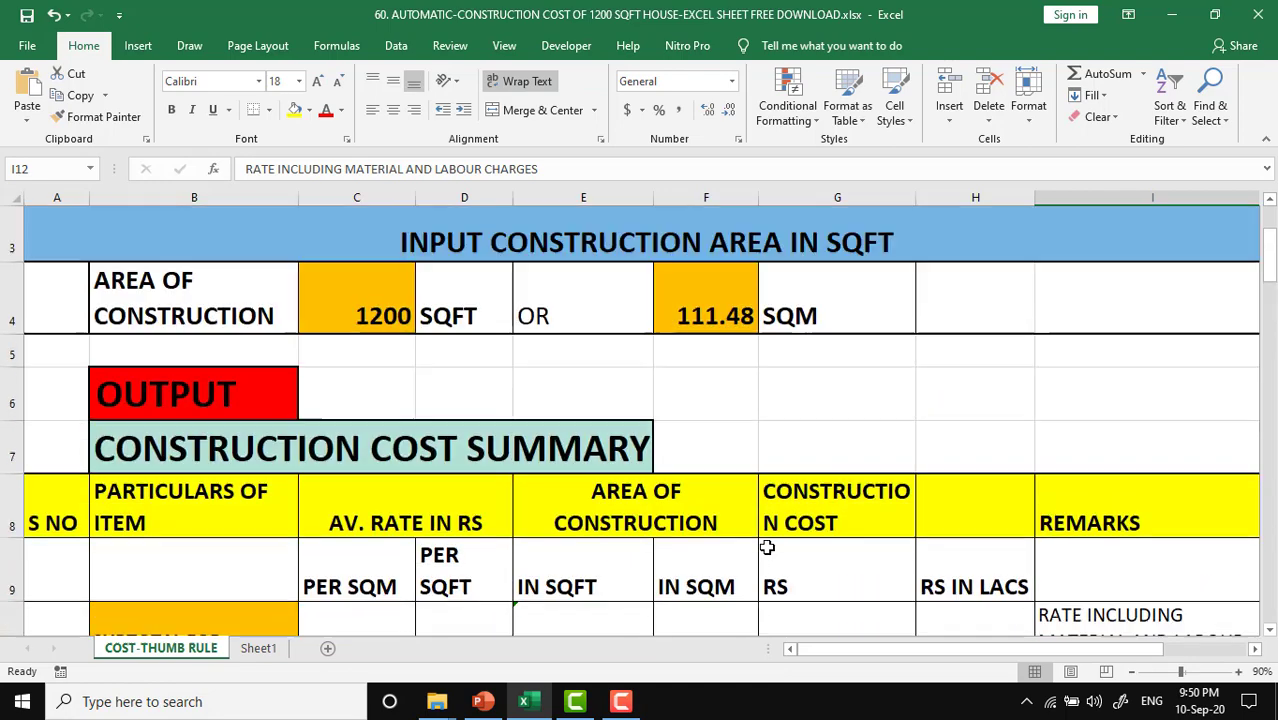
scroll(767, 547, up, 1)
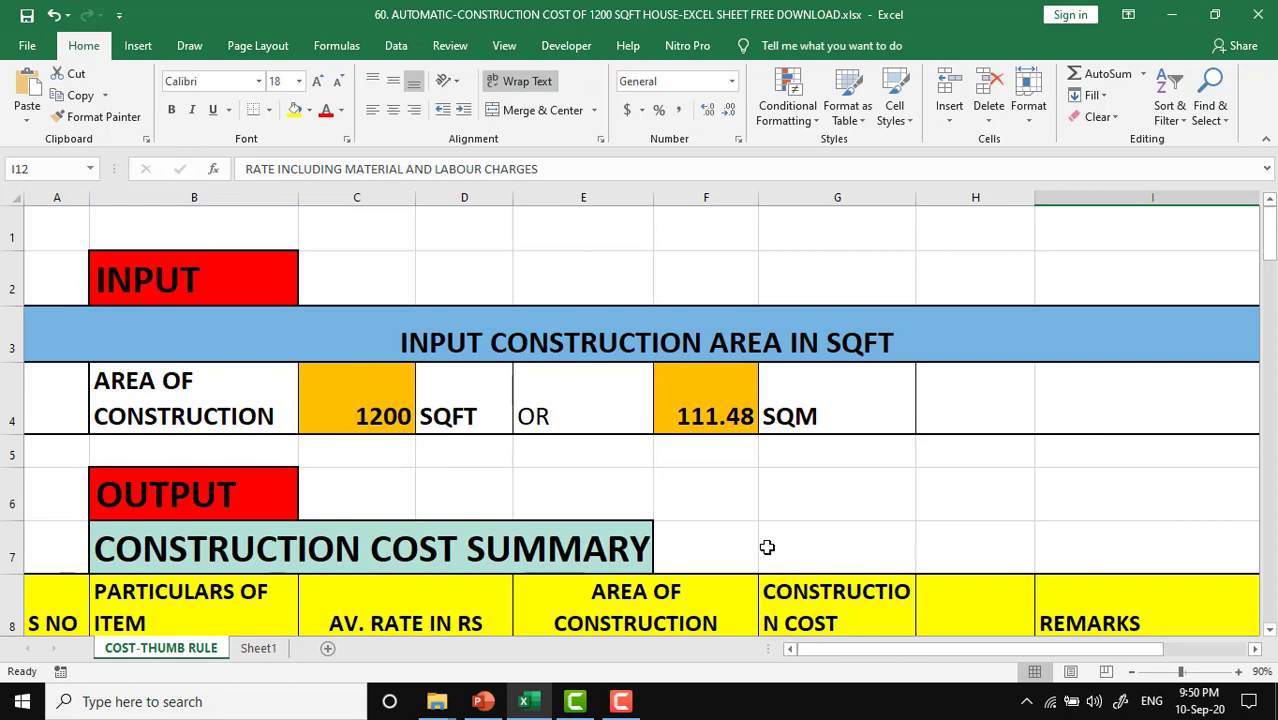
scroll(864, 514, down, 1)
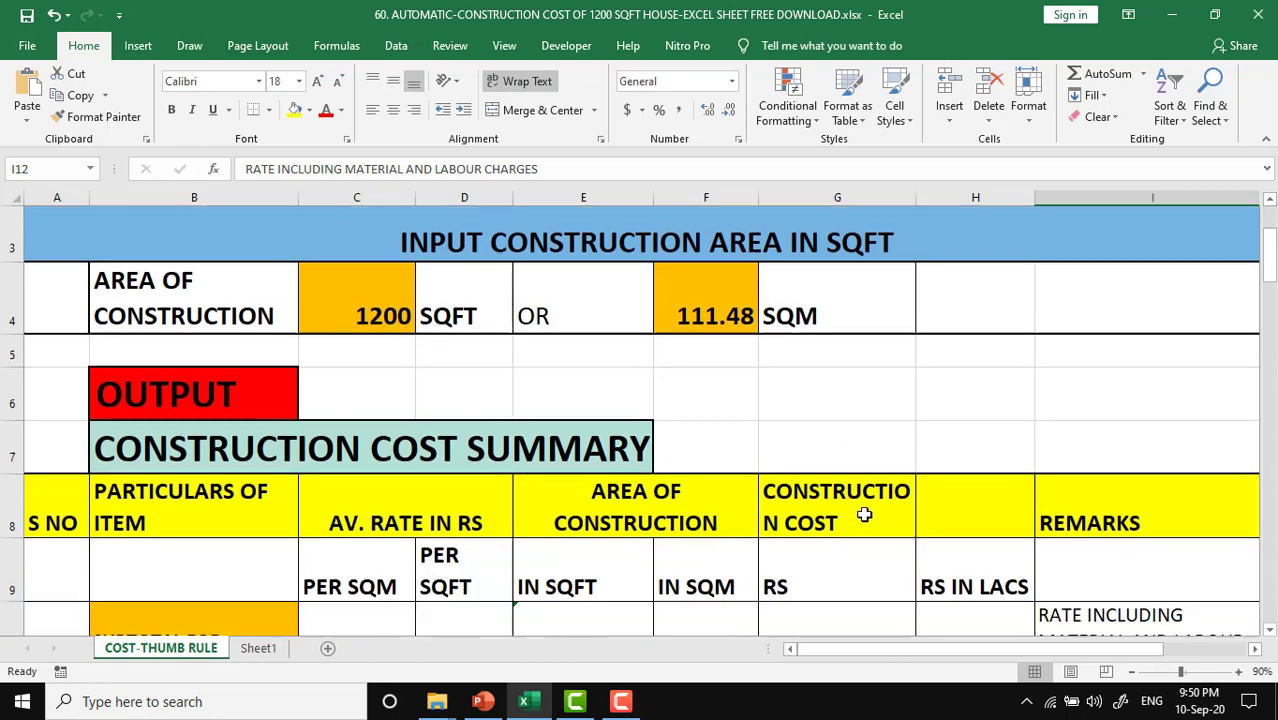
scroll(864, 514, down, 1)
scroll(864, 514, down, 1)
scroll(888, 486, up, 2)
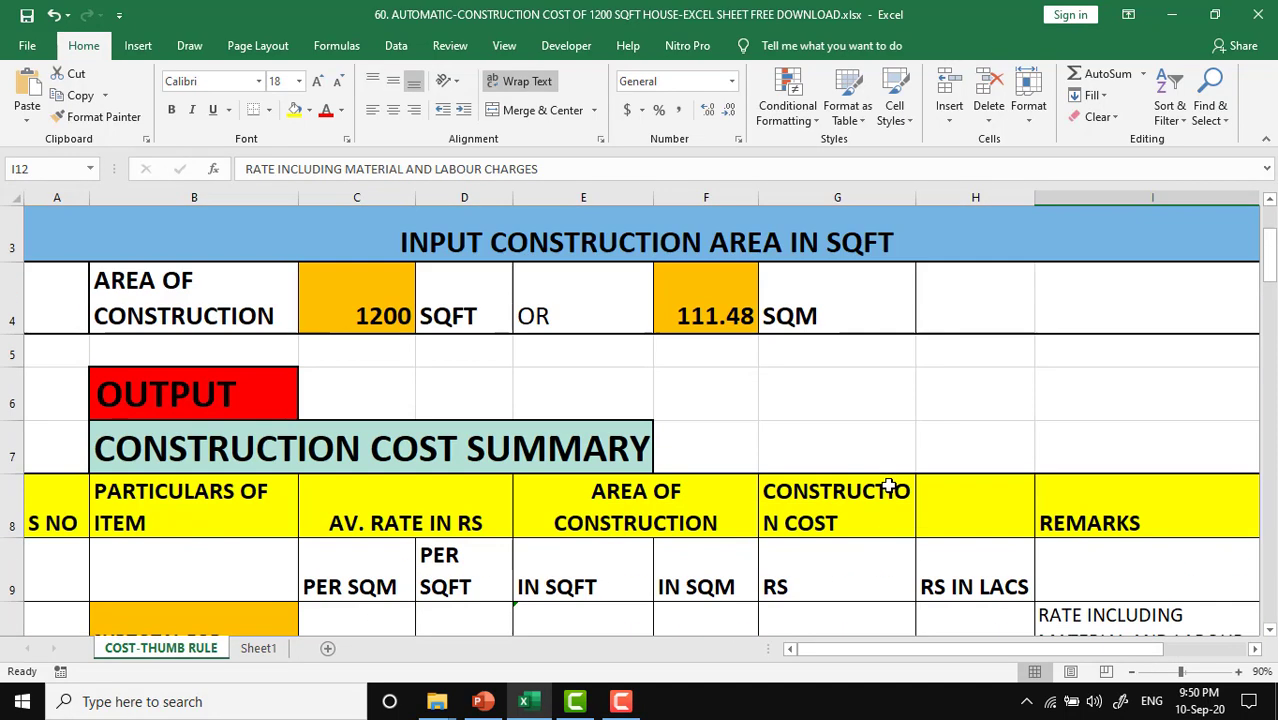
scroll(888, 486, up, 1)
scroll(888, 486, up, 1)
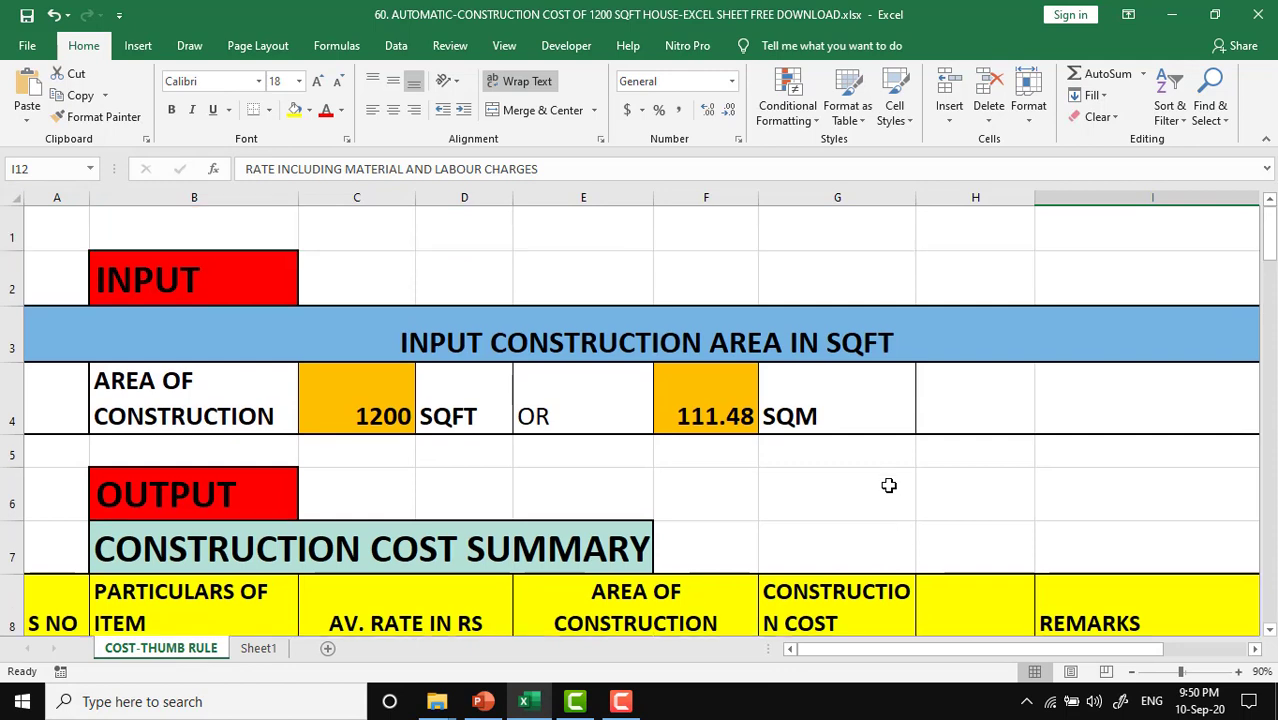